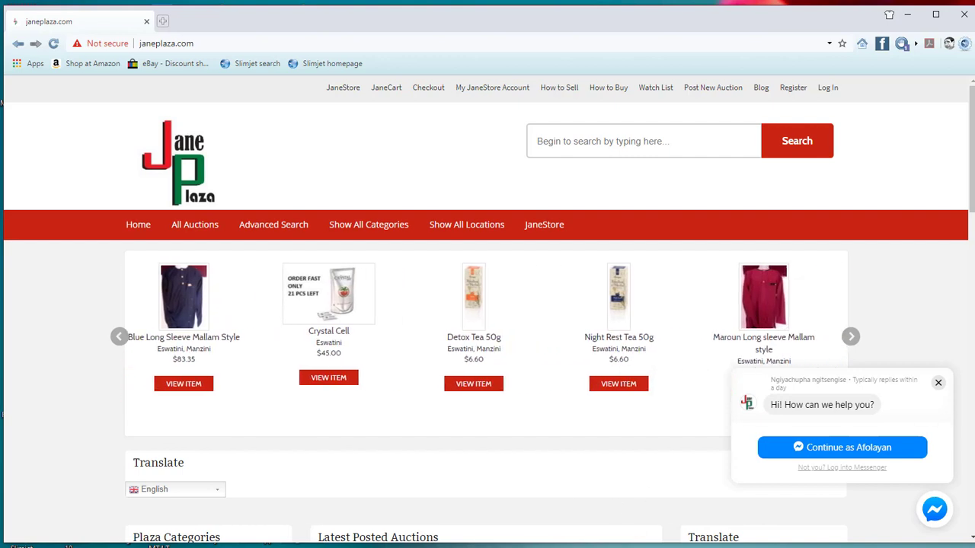
Step: Open the Jane Plaza login page and start signing in with Google
left_click(829, 88)
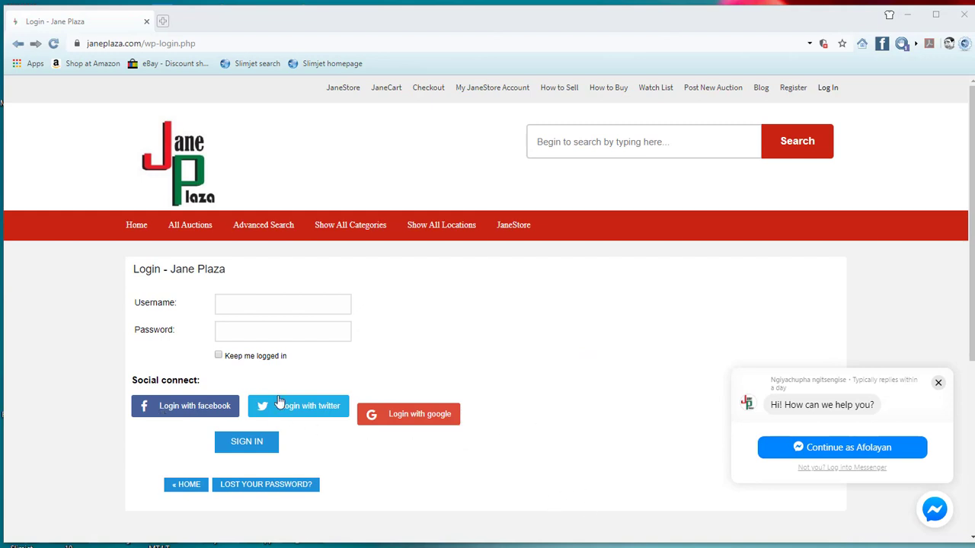
left_click(420, 416)
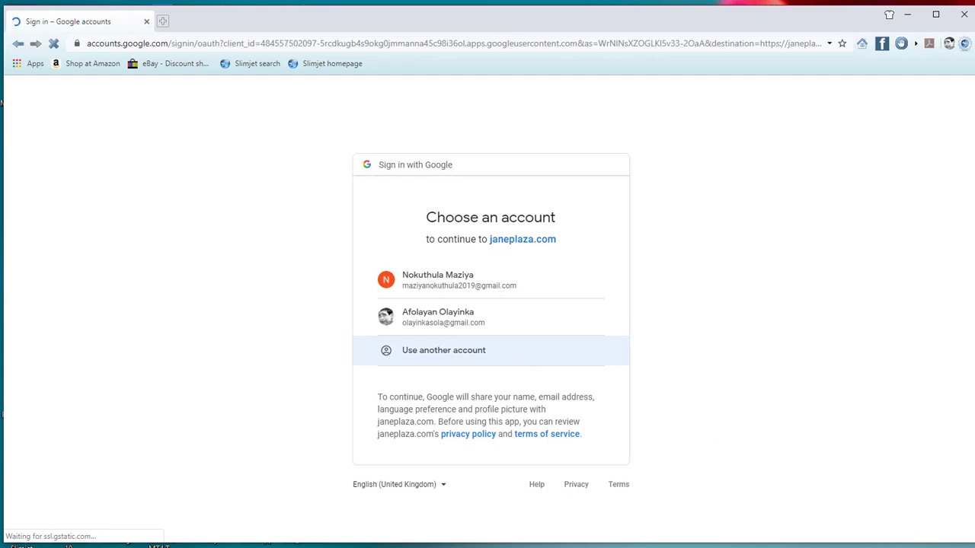
Step: Choose another Google account and submit the corrected account email address
left_click(443, 350)
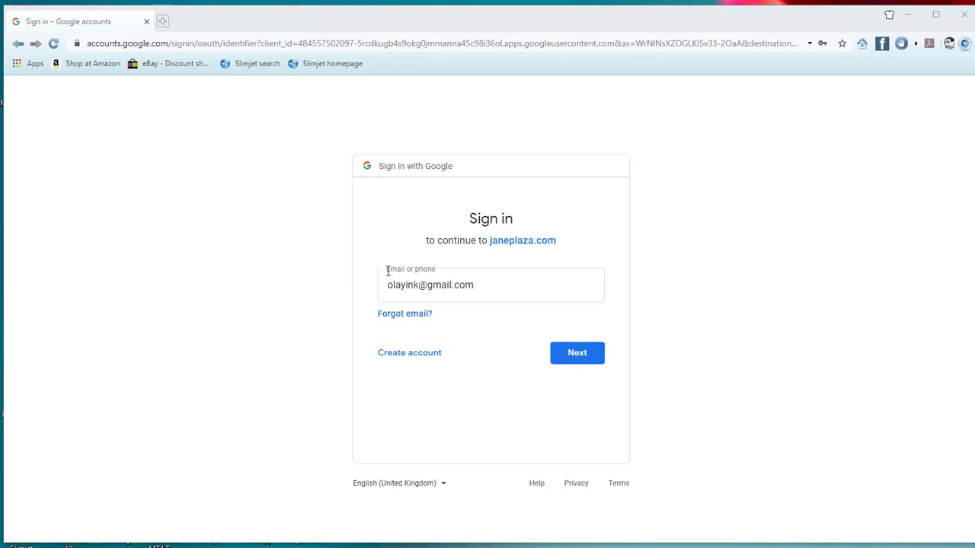
left_click(423, 283)
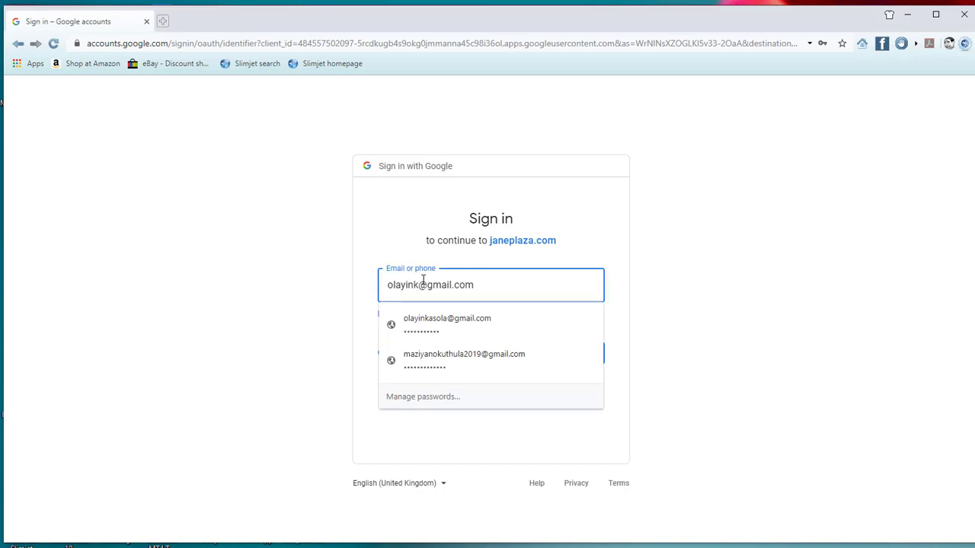
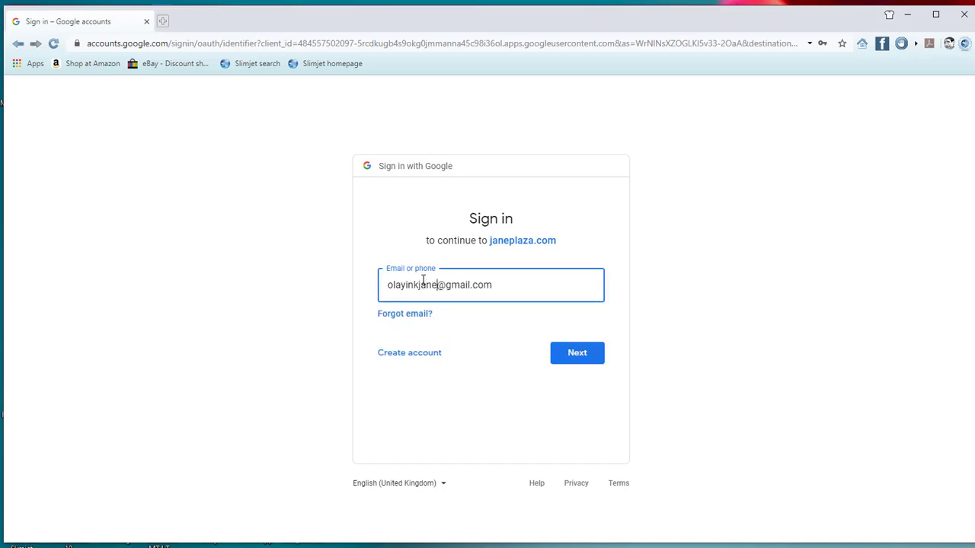
left_click(599, 354)
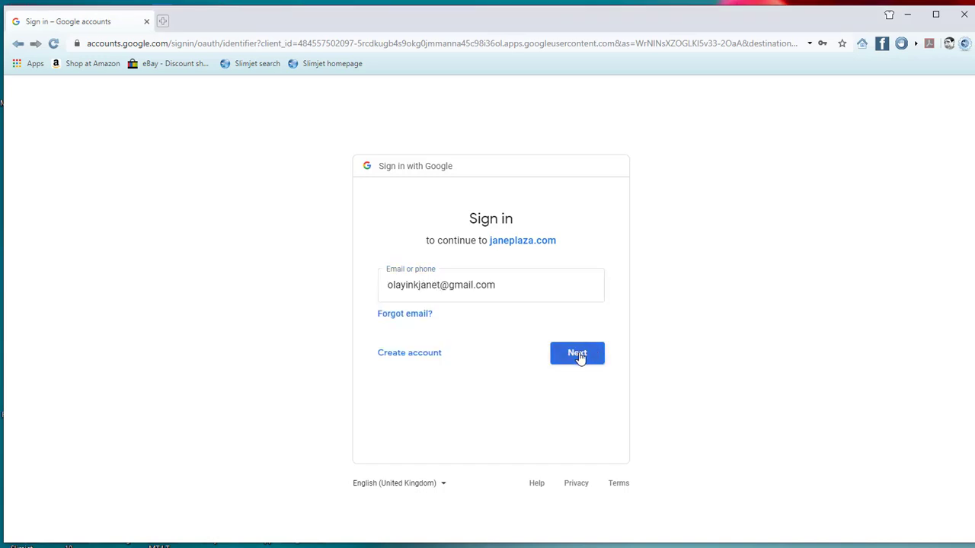
left_click(423, 285)
type("a")
key("Return")
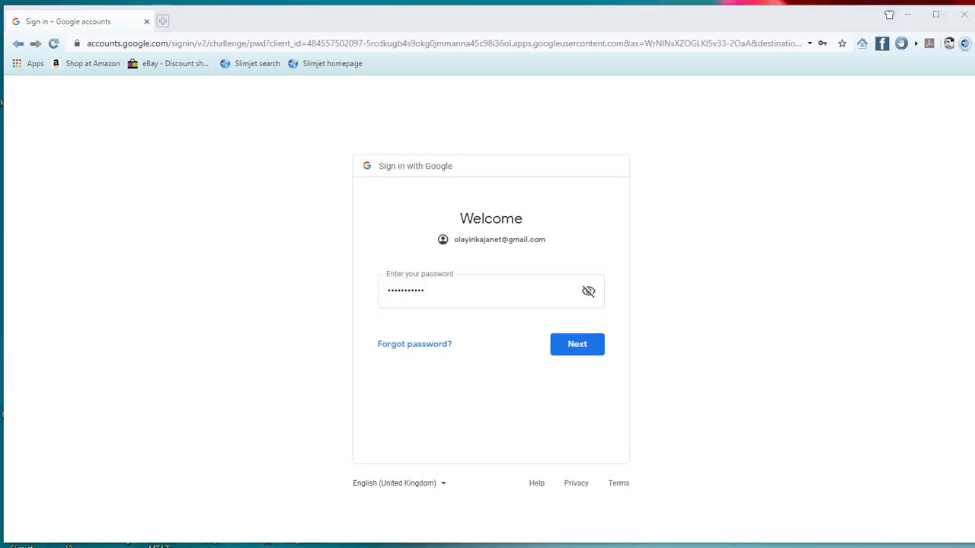
Step: Enter the account password to finish signing in to Jane Plaza
left_click(471, 298)
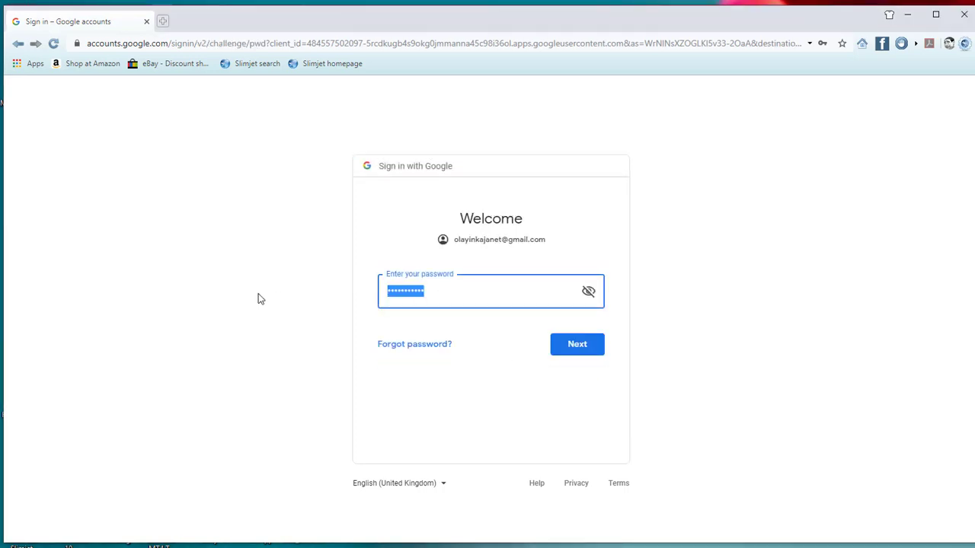
type("••")
left_click(579, 348)
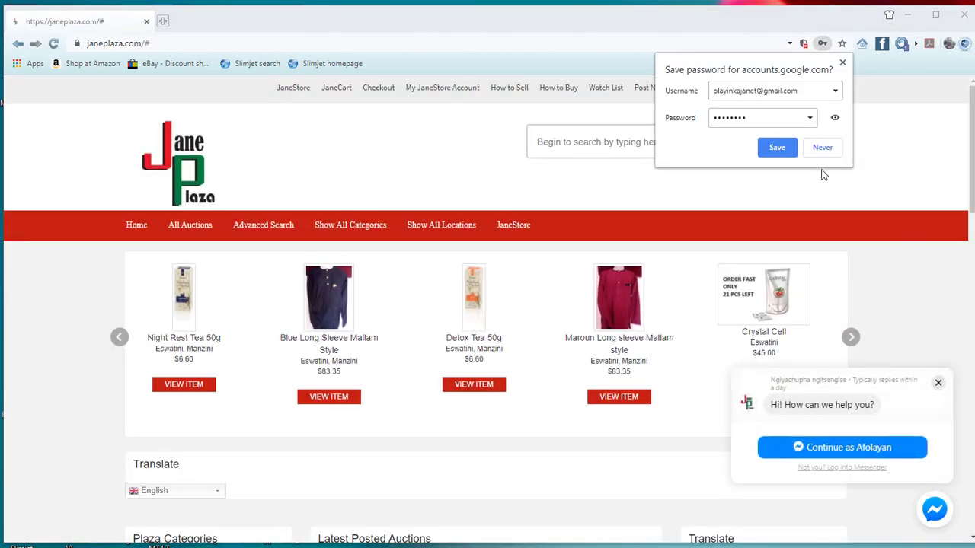
Step: Decline saving the password and open the Post New Auction form
left_click(821, 148)
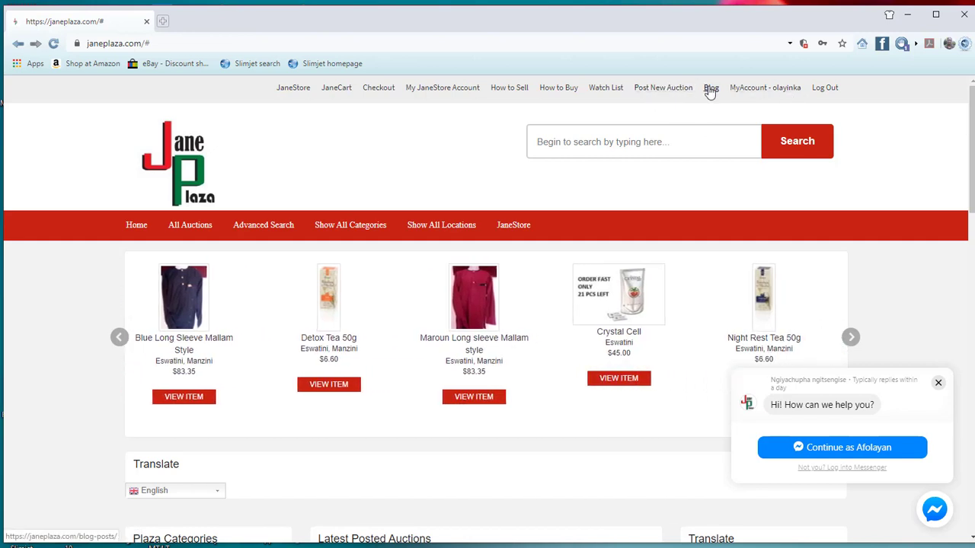
left_click(662, 87)
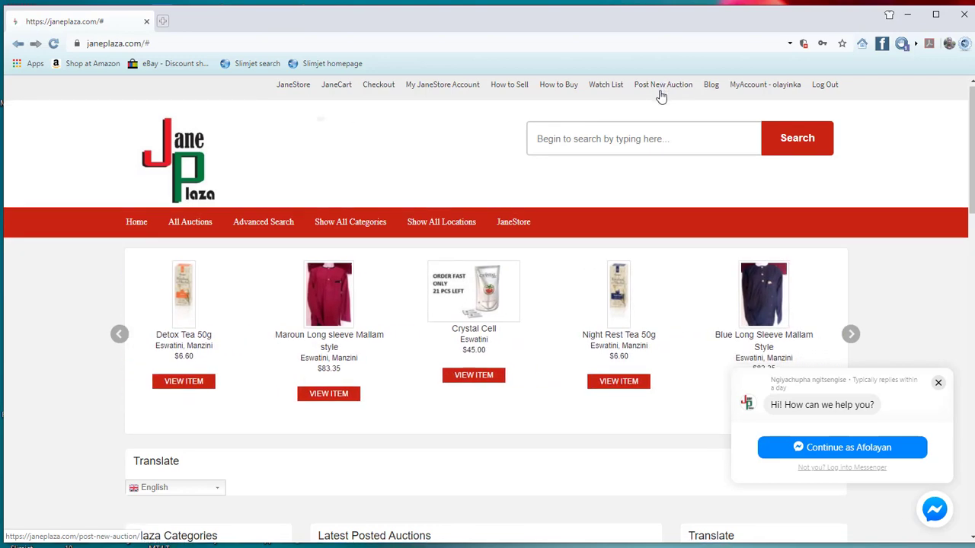
scroll(661, 95, "up", 5)
scroll(661, 95, "right", 3)
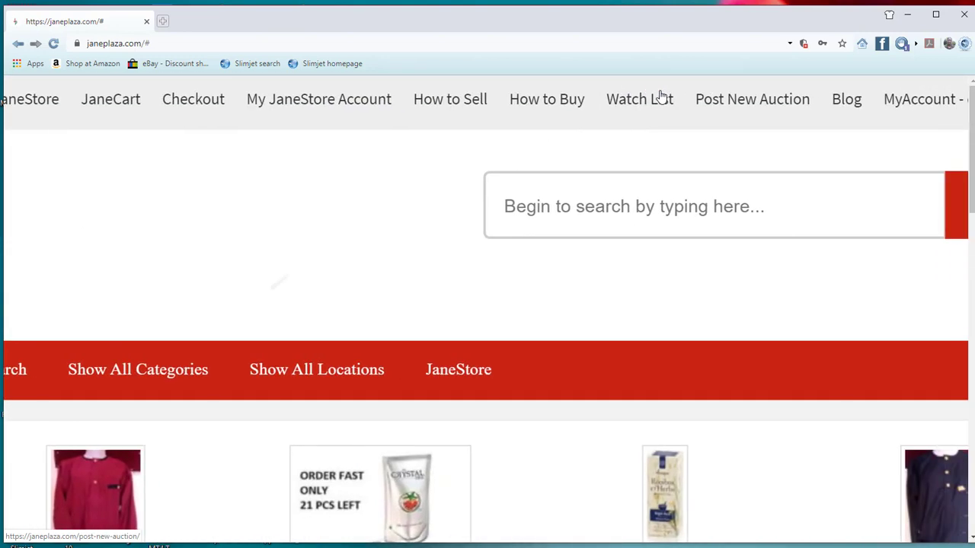
scroll(660, 96, "right", 4)
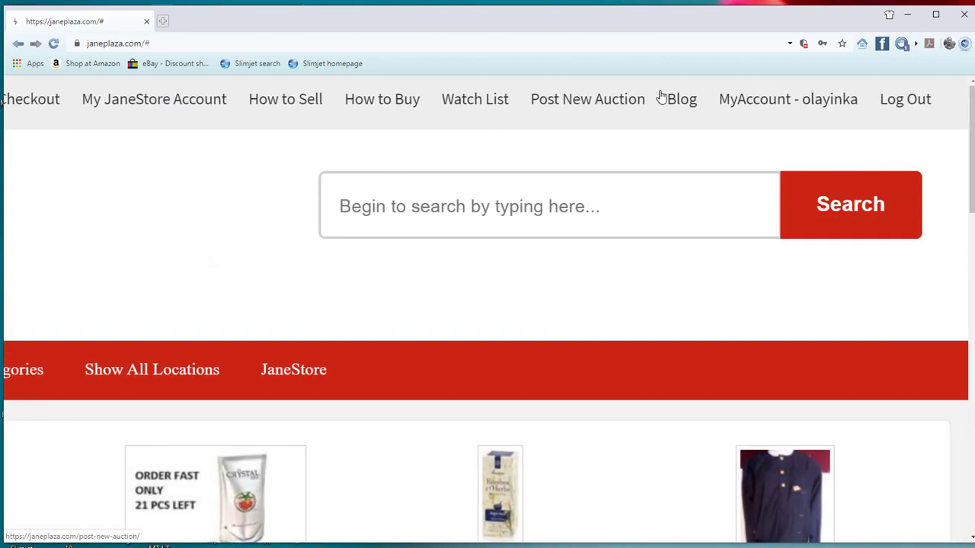
left_click(563, 112)
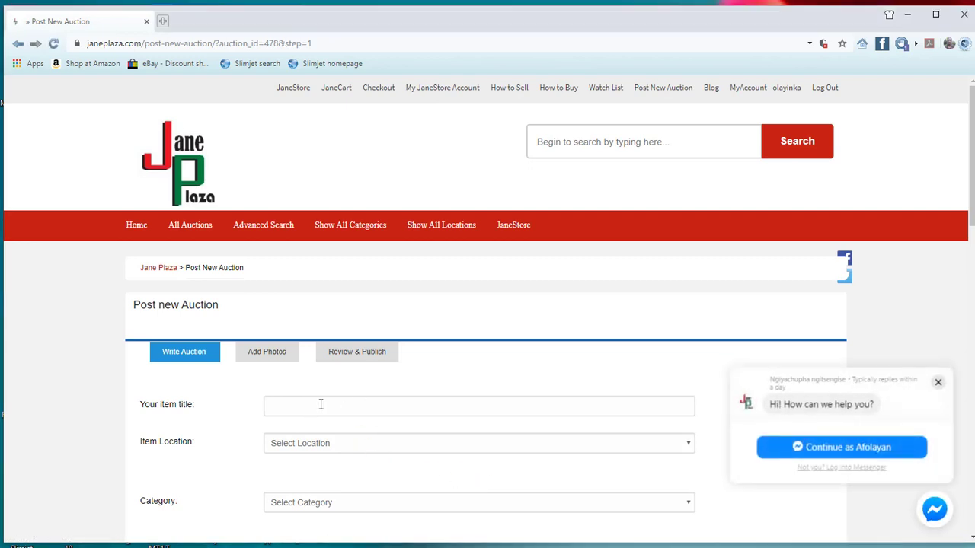
Step: Paste 'Perry Ellis Men's Wallet' as the item title
left_click(321, 404)
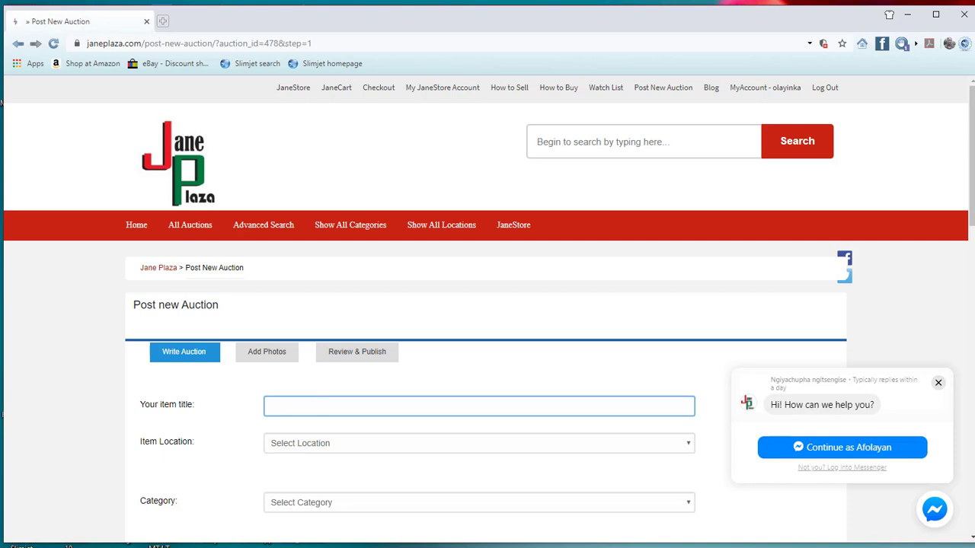
type("Perry Ellis Men's Wallet")
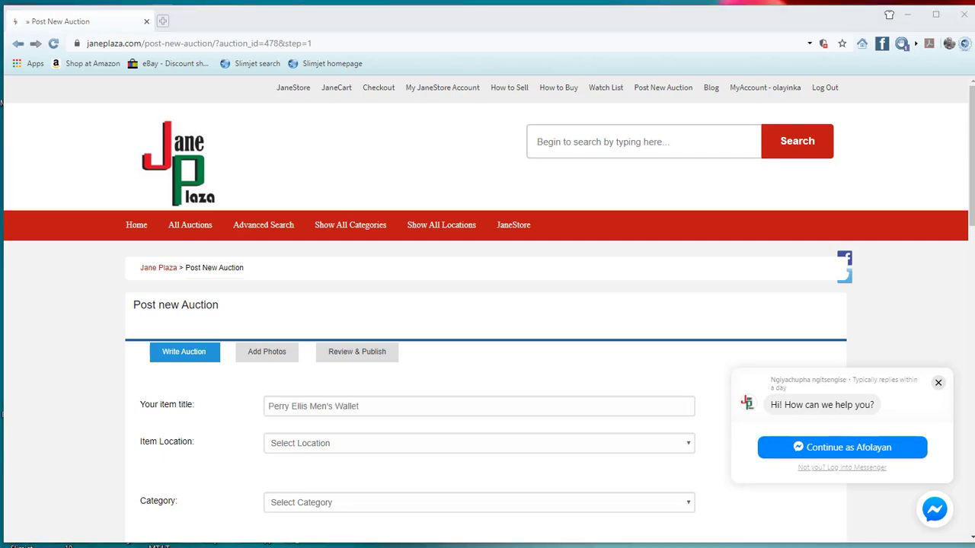
scroll(487, 305, "down", 3)
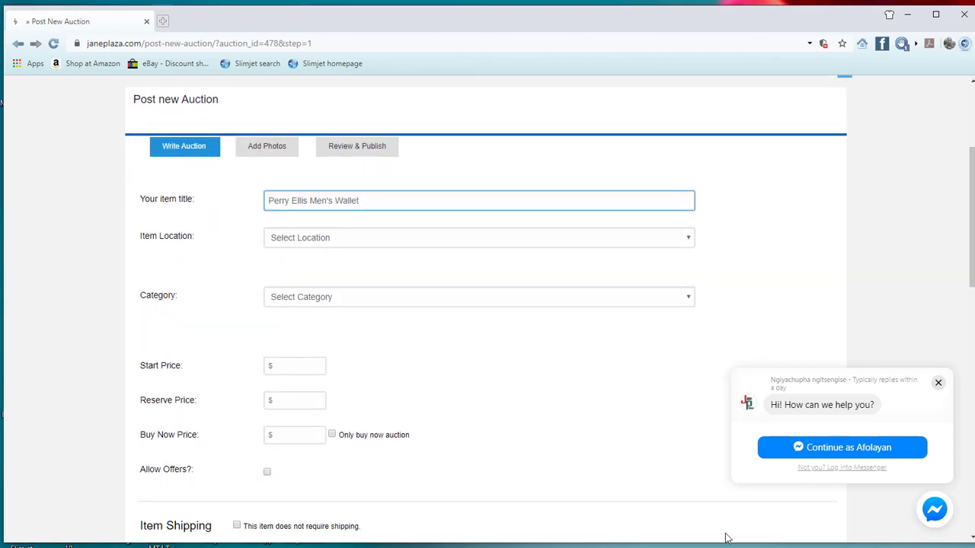
Step: Set the item location to Eswatini with sublocation Manzini
left_click(362, 249)
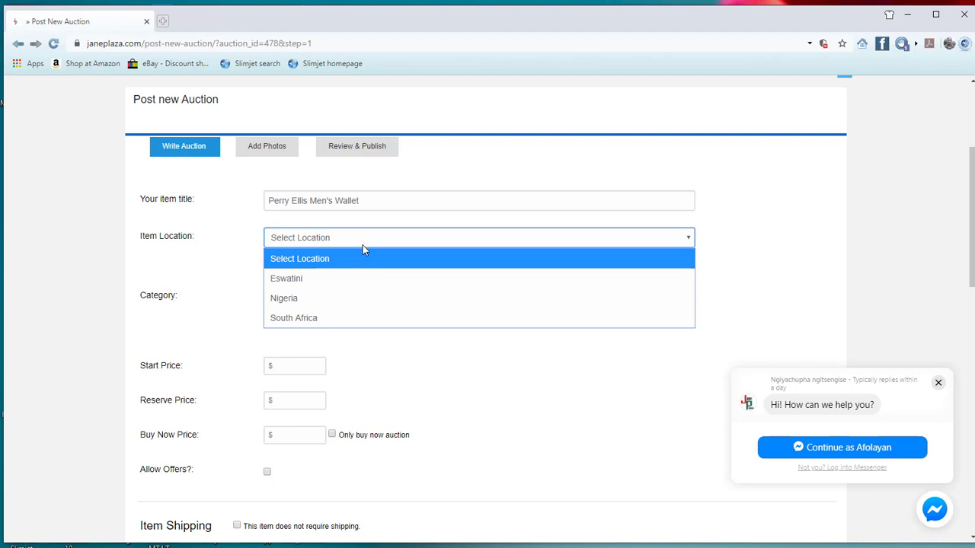
left_click(344, 320)
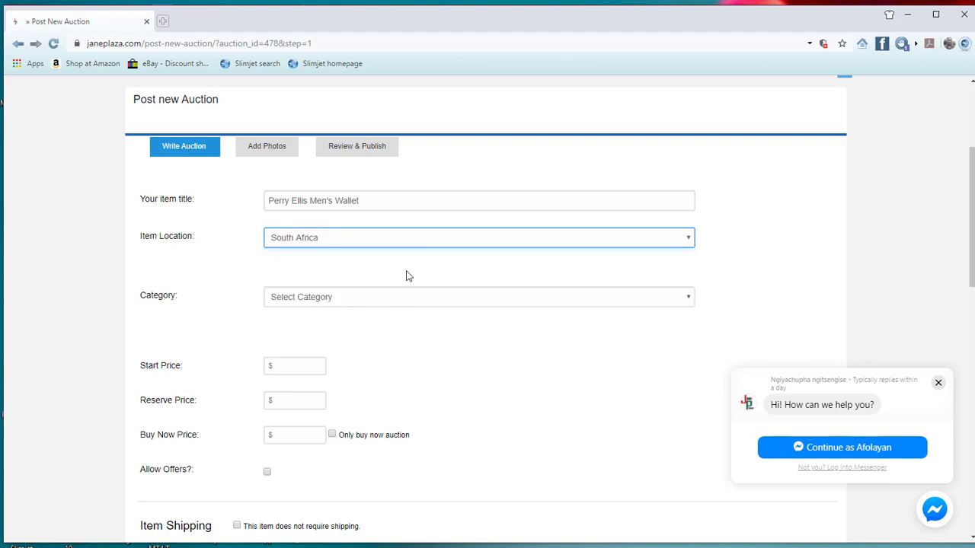
left_click(771, 242)
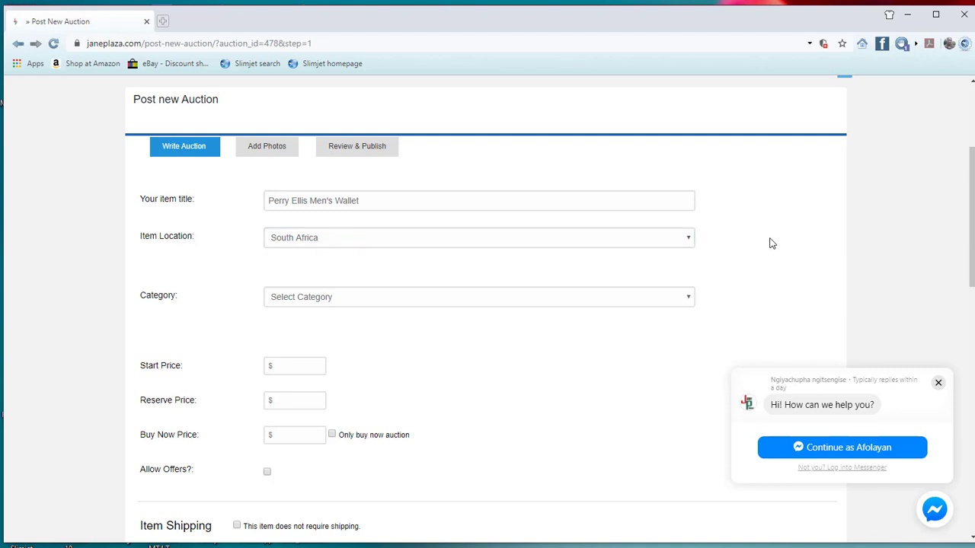
left_click(688, 242)
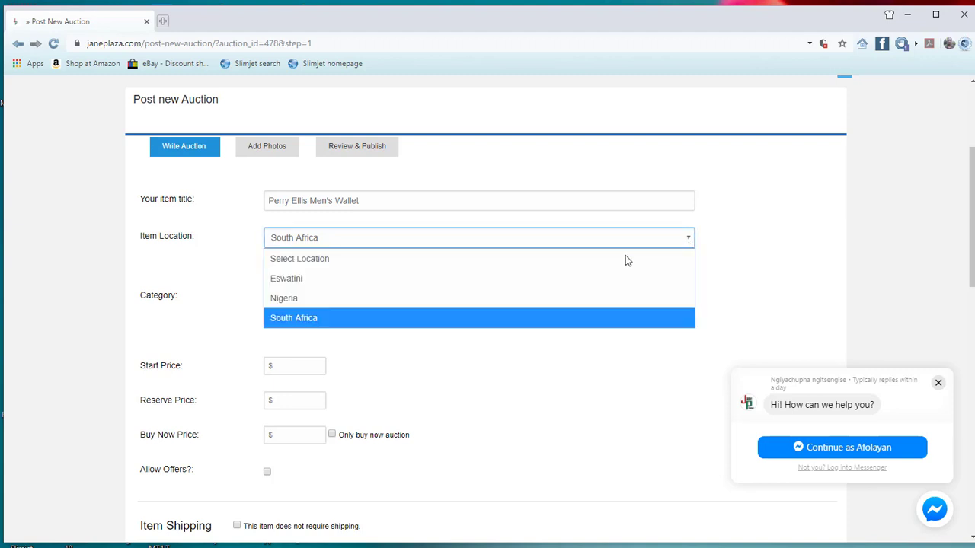
left_click(475, 279)
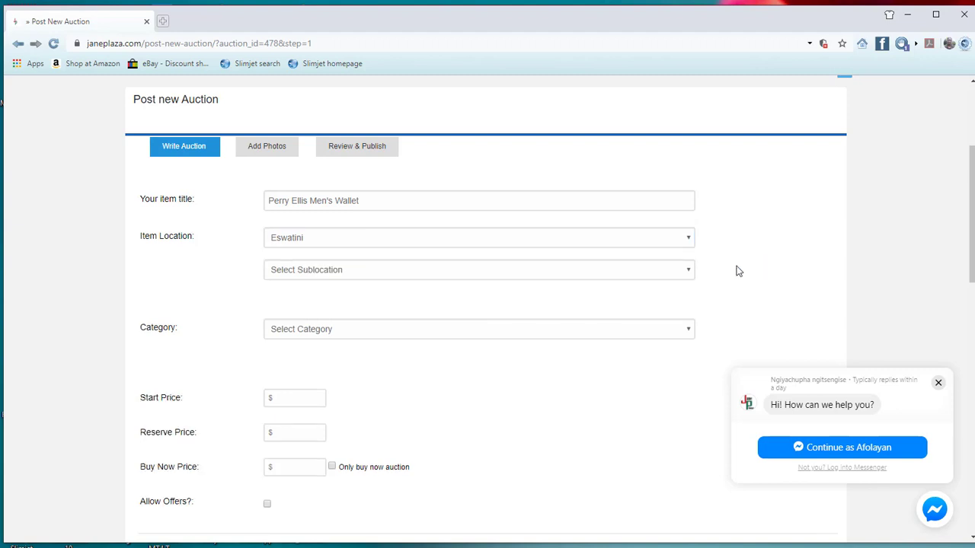
left_click(679, 273)
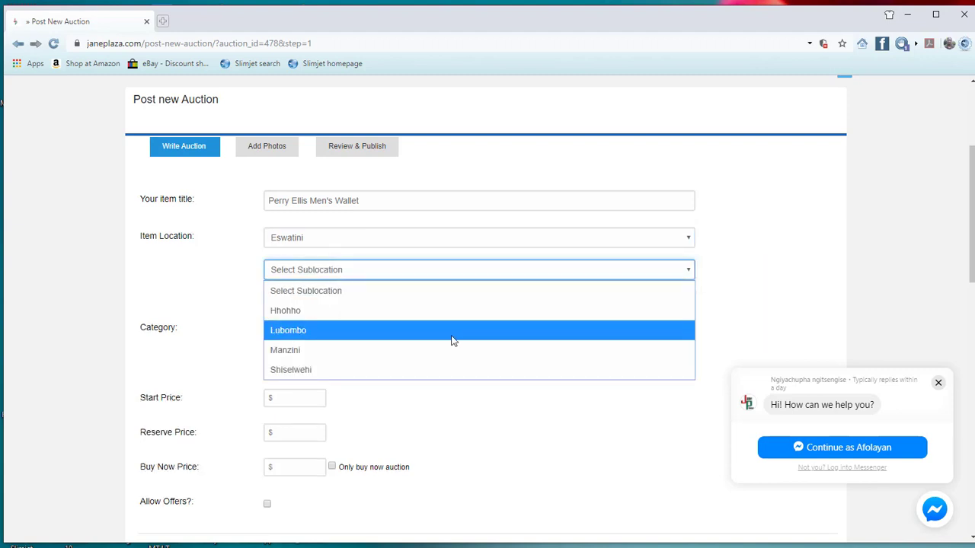
left_click(428, 351)
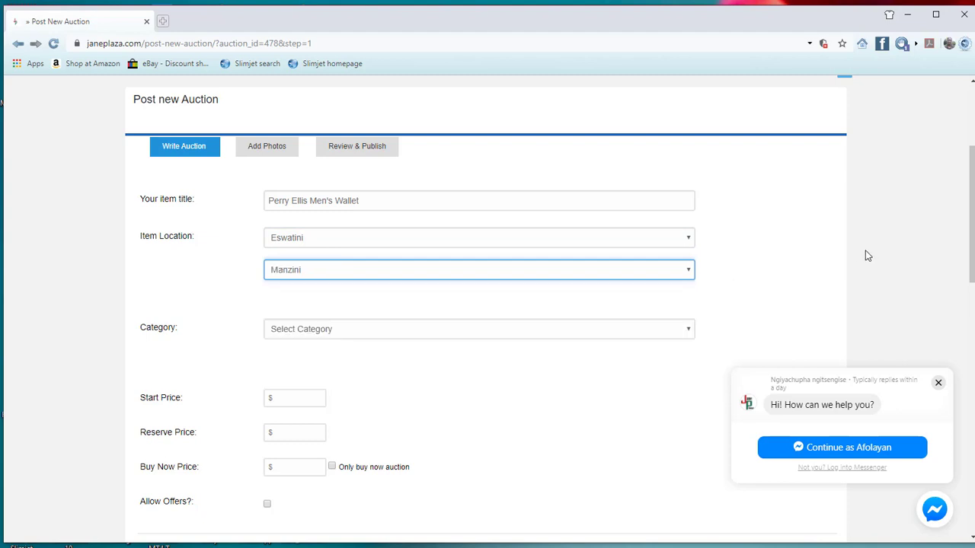
Step: Choose category Fashion & Beauty and subcategory Clothing & Shoes for the wallet
scroll(730, 352, "down", 3)
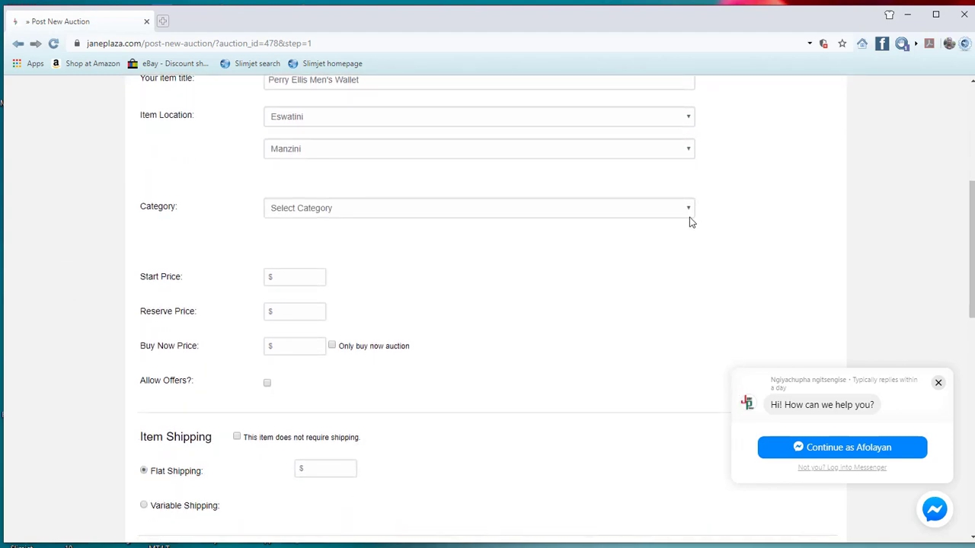
left_click(686, 216)
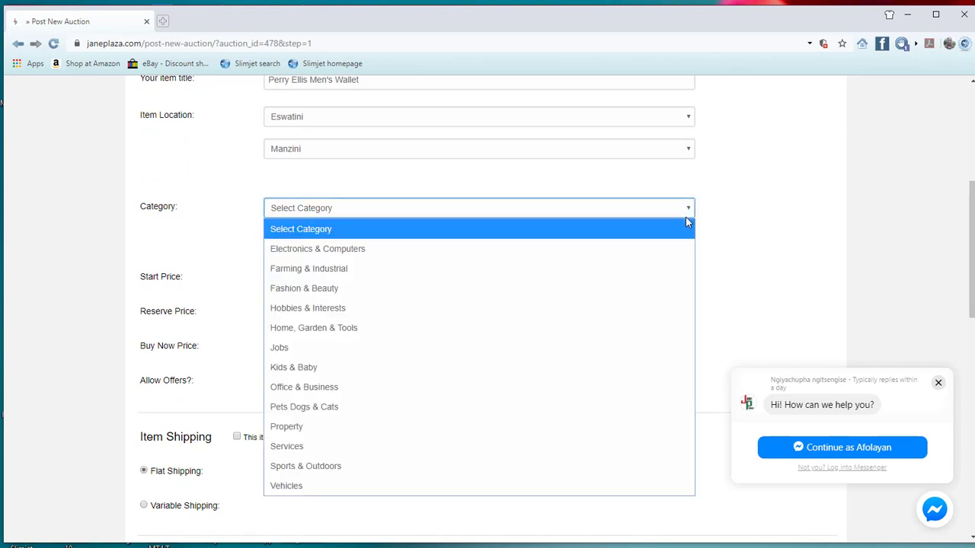
left_click(387, 300)
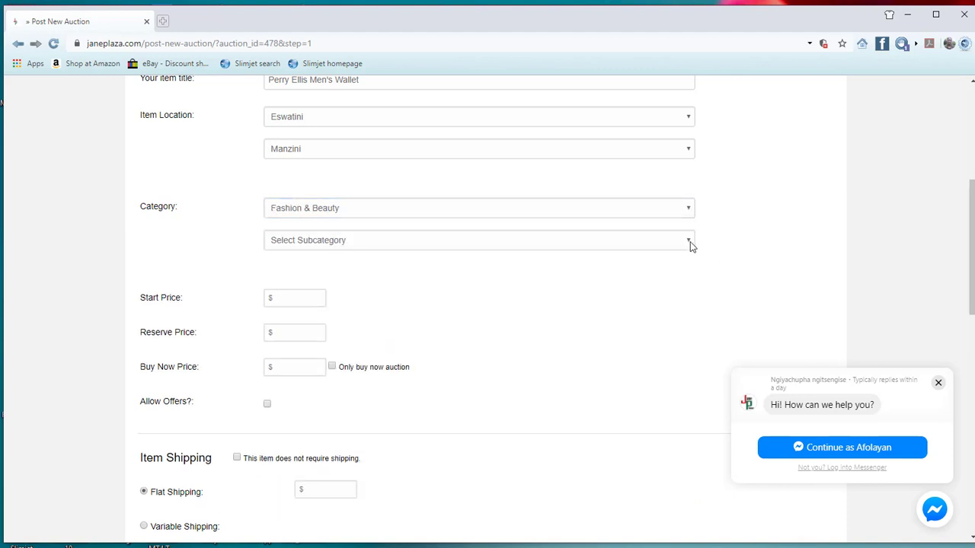
left_click(686, 243)
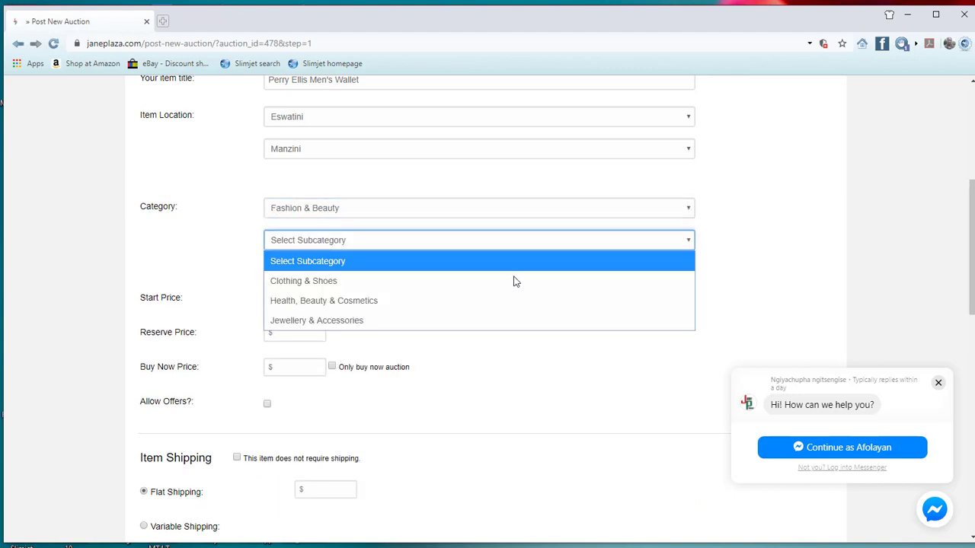
left_click(453, 291)
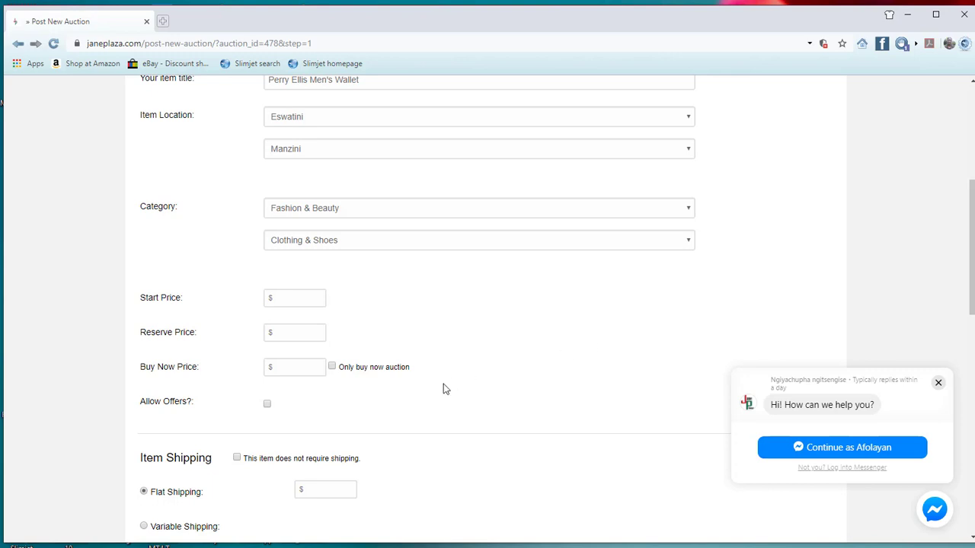
left_click(307, 298)
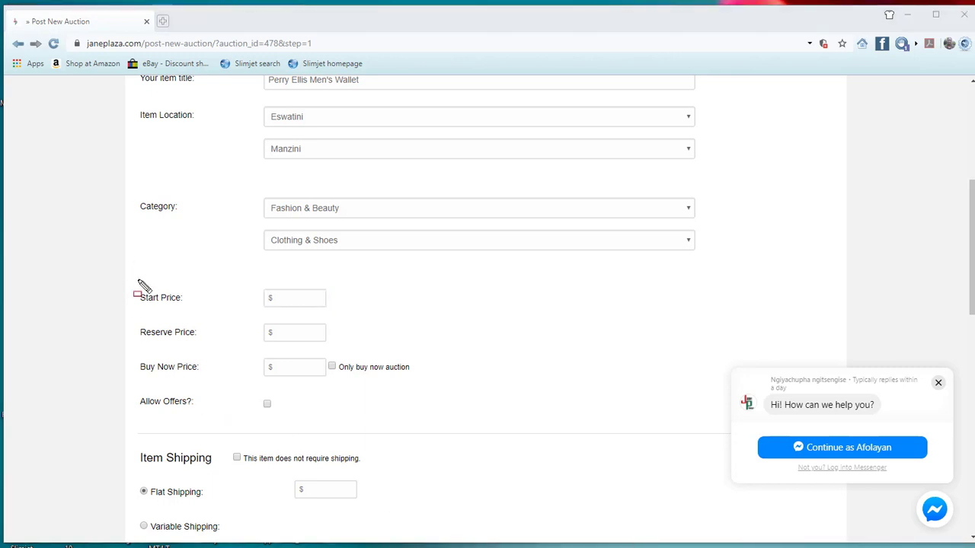
left_click_drag(137, 283, 200, 317)
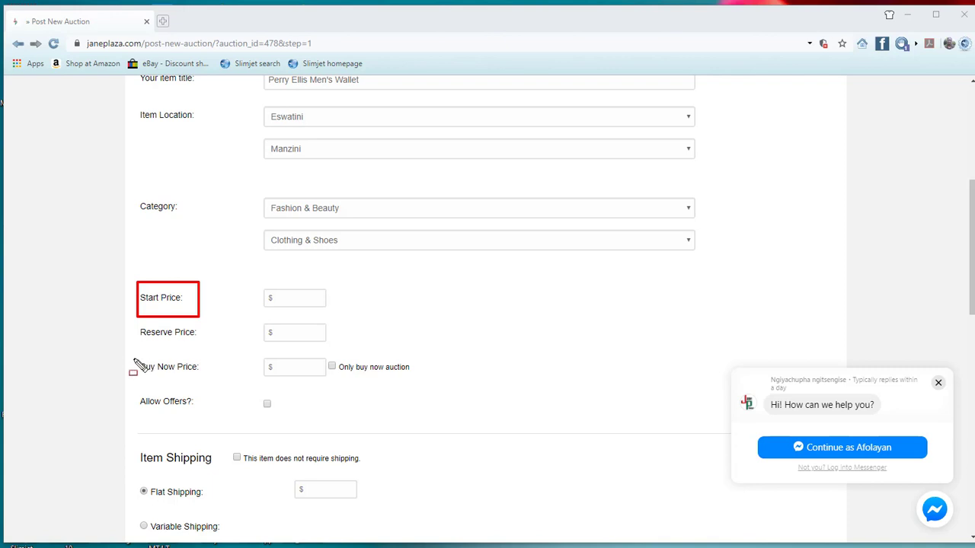
left_click_drag(134, 360, 207, 379)
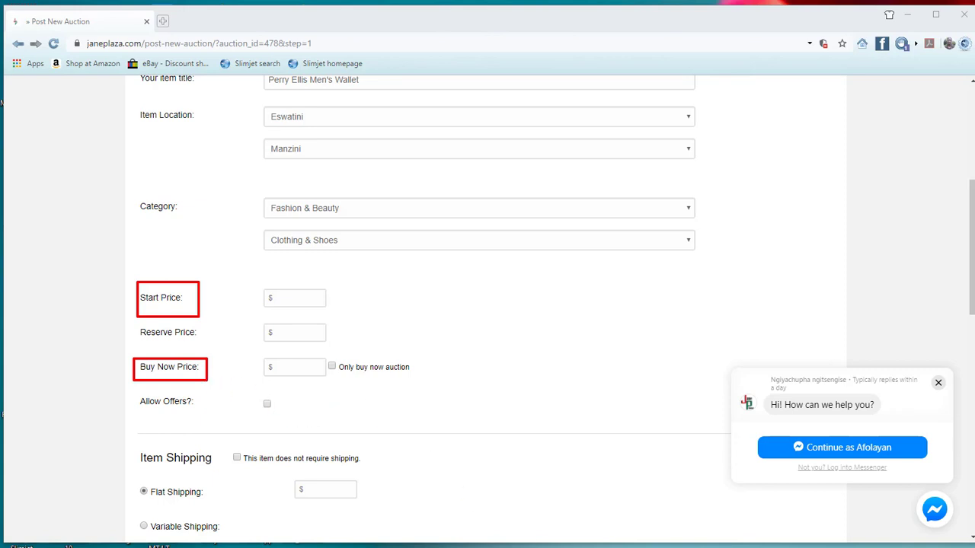
key("Escape")
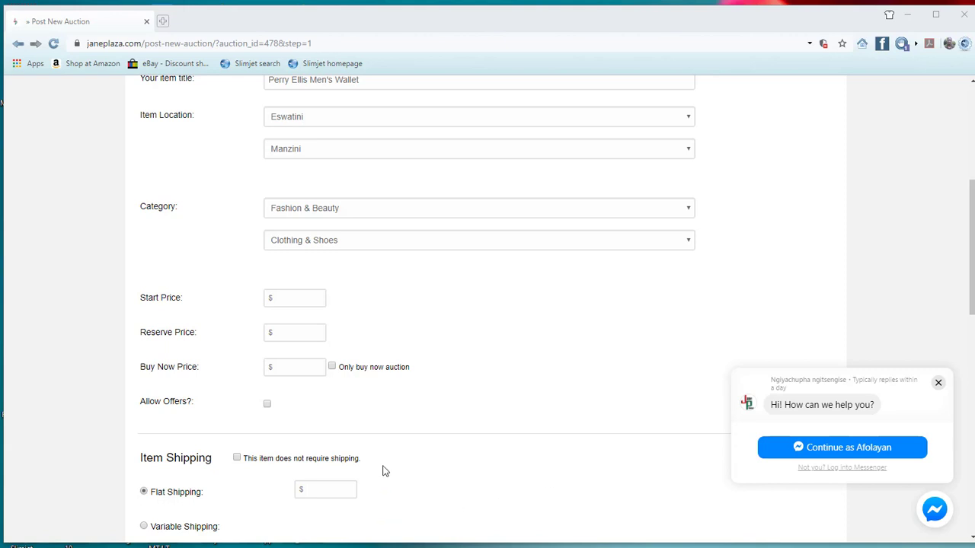
Step: Make the listing buy-now only at 51, allow offers, quantity 10, no shipping needed
left_click(332, 368)
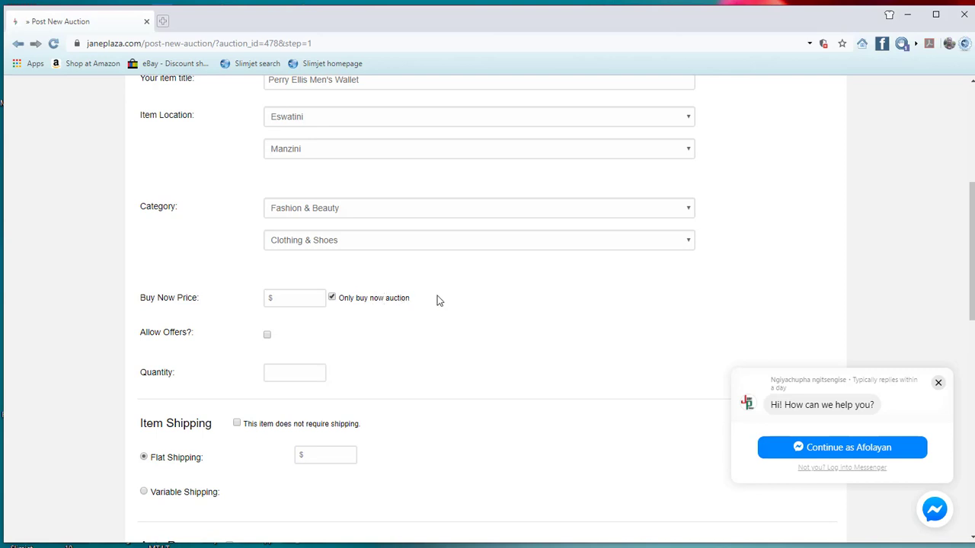
left_click(306, 295)
type("51")
left_click(267, 337)
left_click(306, 371)
type("10")
scroll(423, 452, "down", 2)
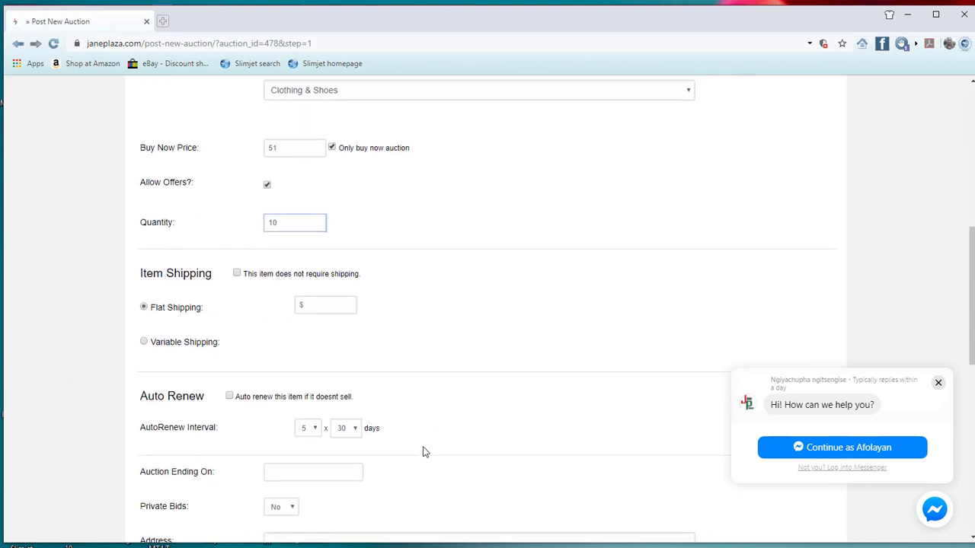
left_click(237, 274)
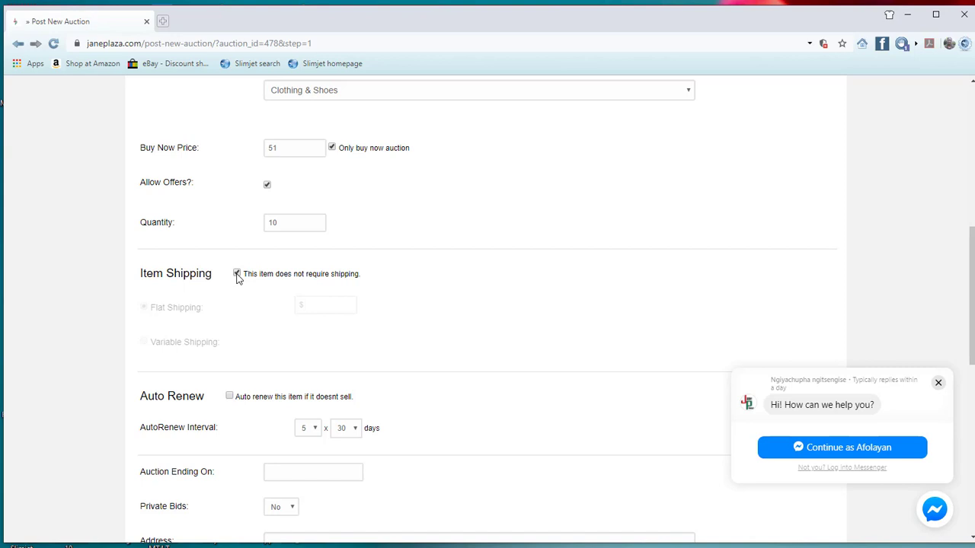
Step: Leave the auction ending date blank and keep Private Bids set to No
scroll(236, 278, "down", 2)
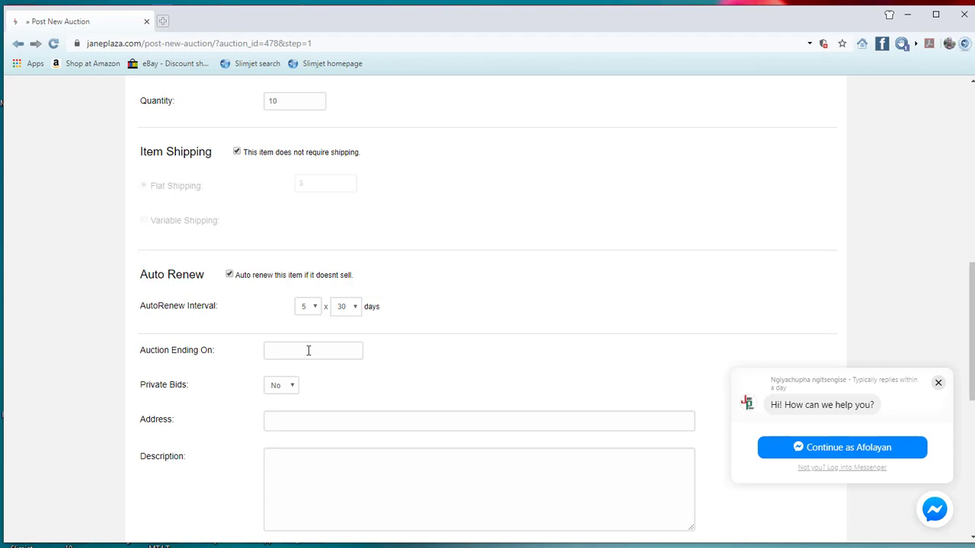
left_click(309, 350)
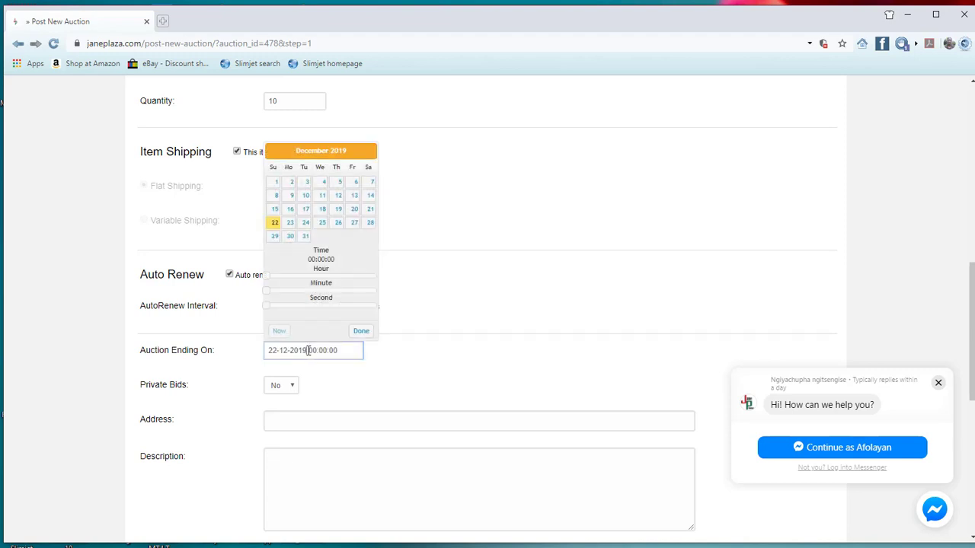
left_click(401, 206)
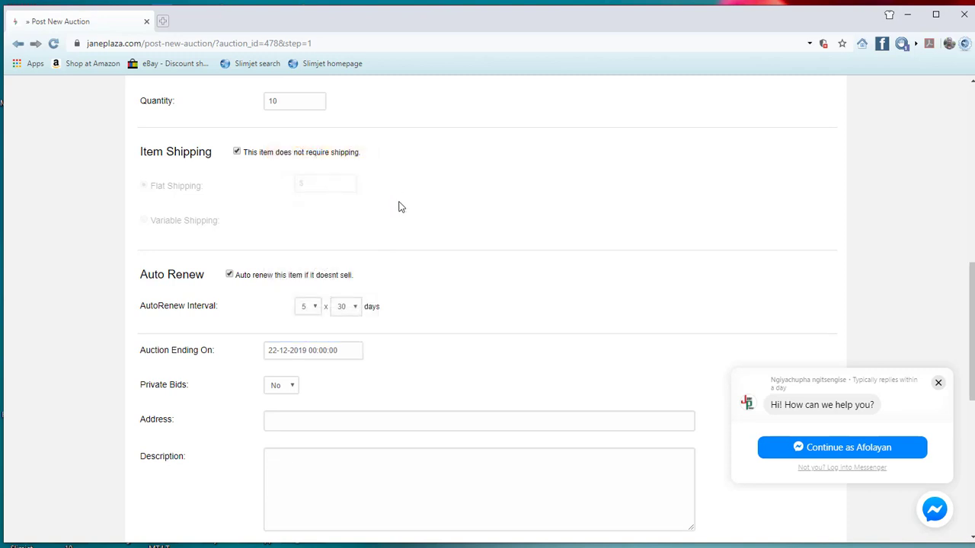
left_click(347, 348)
key("BackSpace")
key("BackSpace")
key("BackSpace")
key("BackSpace")
key("BackSpace")
key("BackSpace")
key("BackSpace")
key("BackSpace")
key("BackSpace")
key("BackSpace")
key("BackSpace")
key("BackSpace")
key("BackSpace")
key("BackSpace")
key("BackSpace")
key("BackSpace")
key("BackSpace")
key("BackSpace")
left_click(515, 340)
left_click(293, 388)
left_click(288, 404)
Step: Enter the seller's street address and the description 'Perry Ellis light brown Men Portfolio'
left_click(317, 422)
scroll(317, 422, "down", 2)
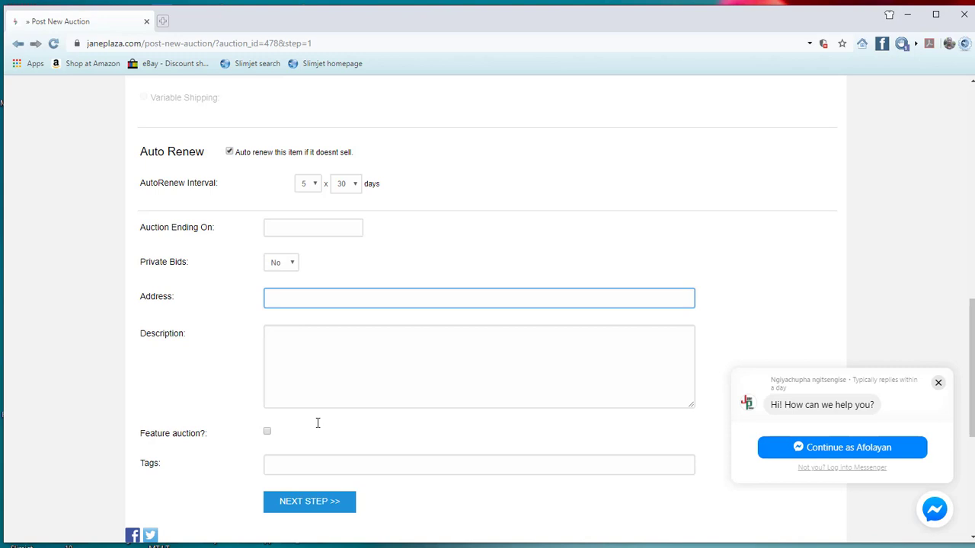
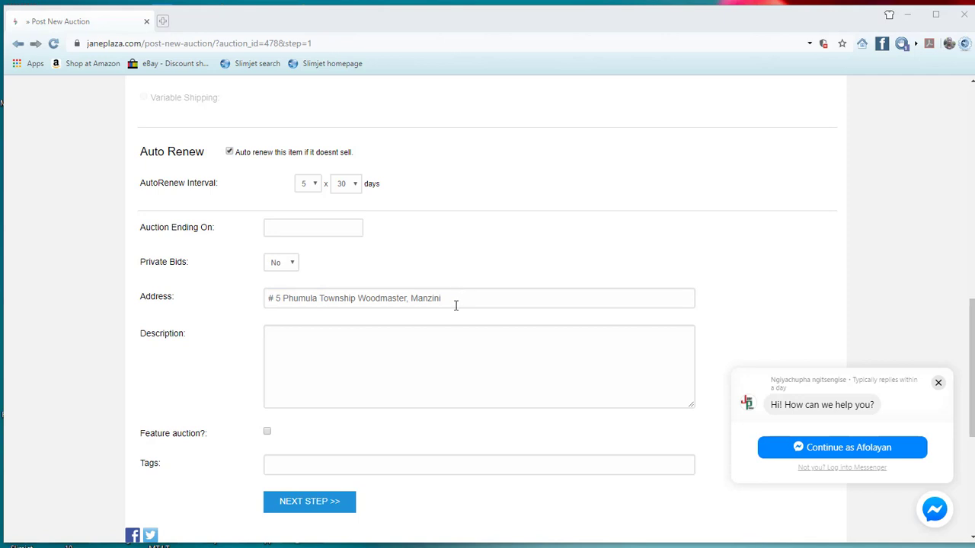
left_click(356, 341)
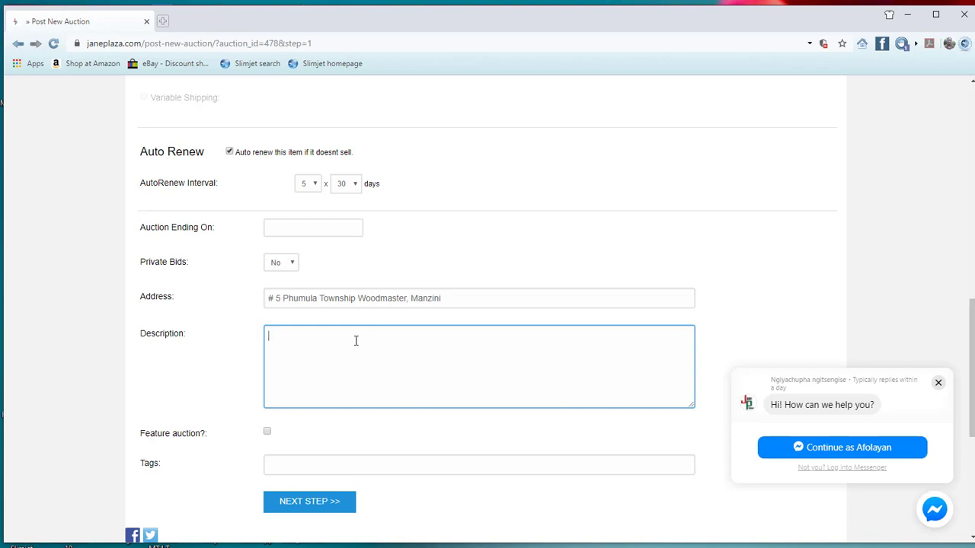
type("Men Portfollio")
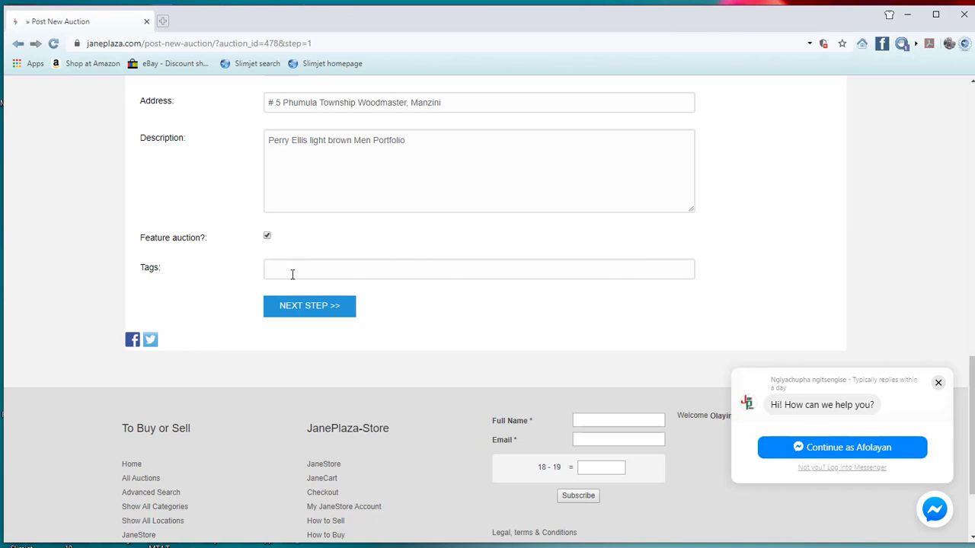
Step: Tag the listing 'Men' and continue to the Add Photos step
left_click(282, 267)
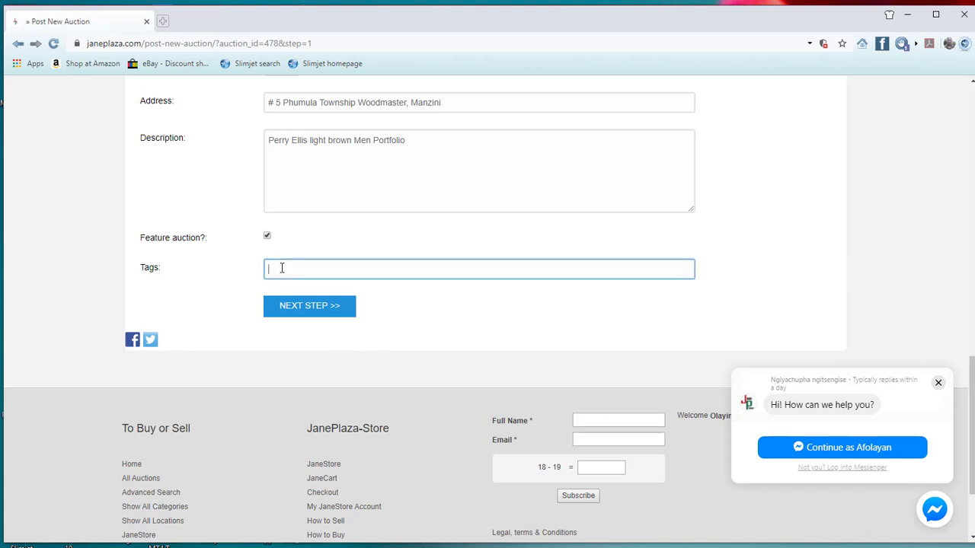
type("M")
key("BackSpace")
type("Men ")
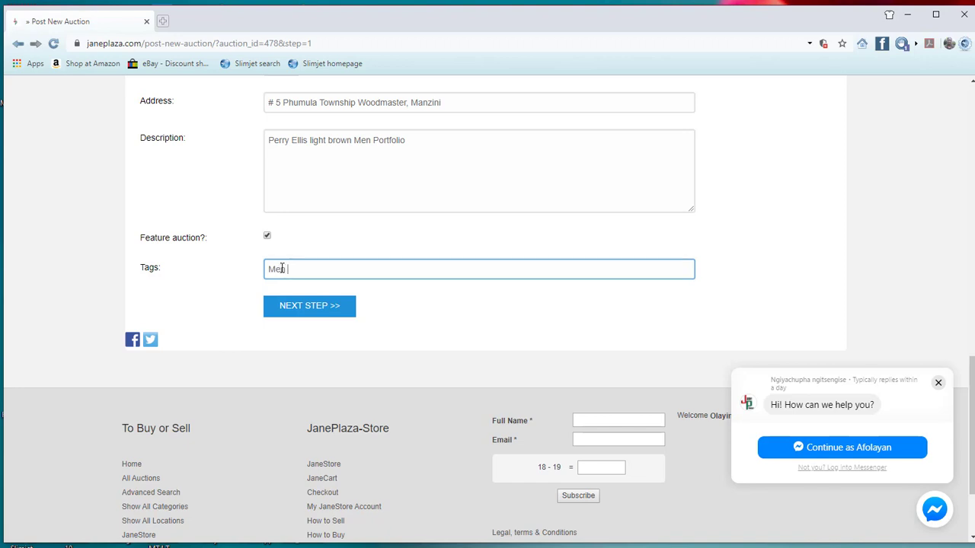
type("things")
key("BackSpace")
key("BackSpace")
left_click(311, 310)
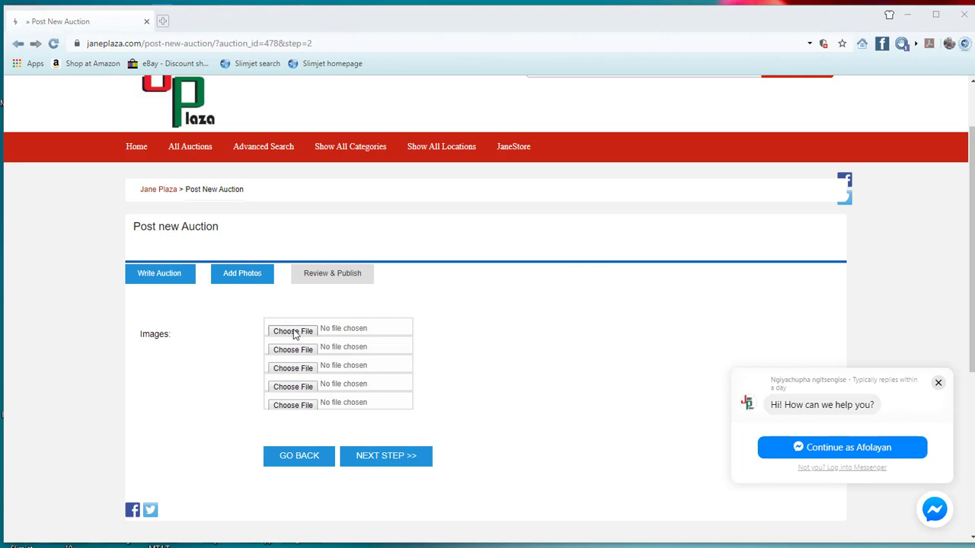
Step: Browse to Downloads > Janeplaza > yimakethe for the first image slot's photo
left_click(295, 335)
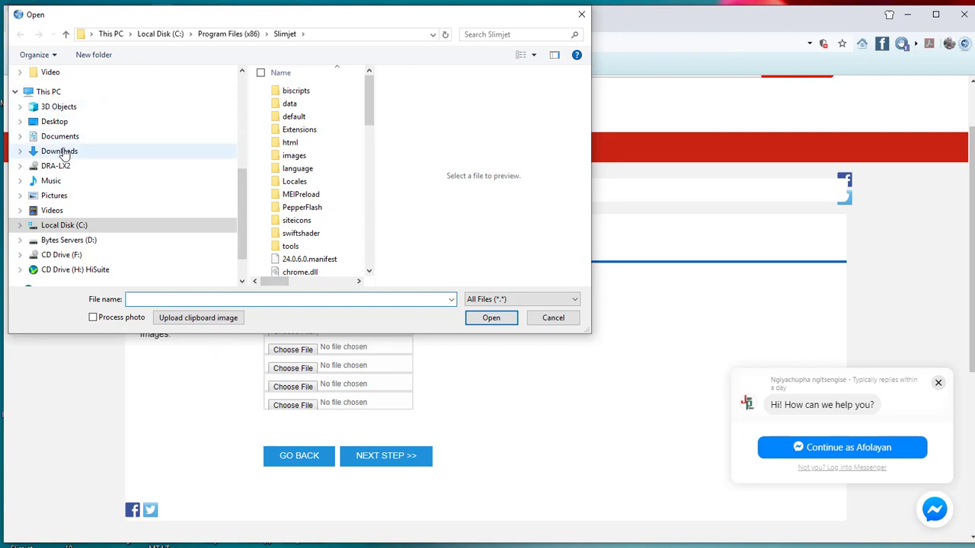
left_click(61, 151)
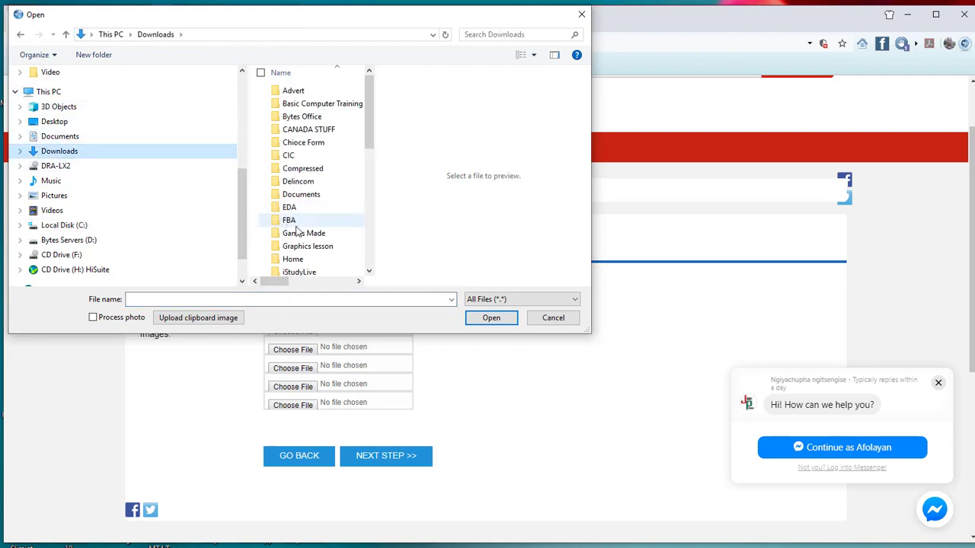
left_click(296, 225)
key("i")
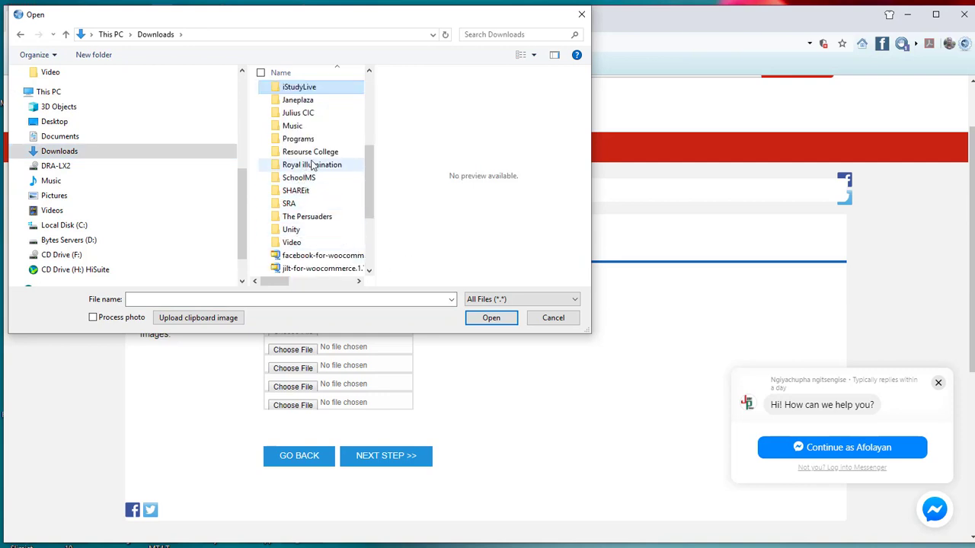
left_click(304, 102)
double_click(303, 103)
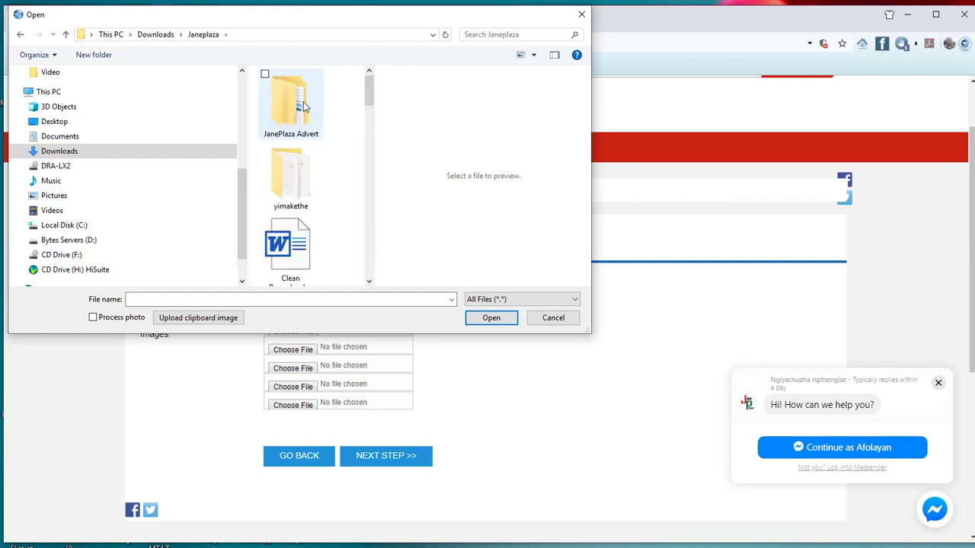
double_click(309, 190)
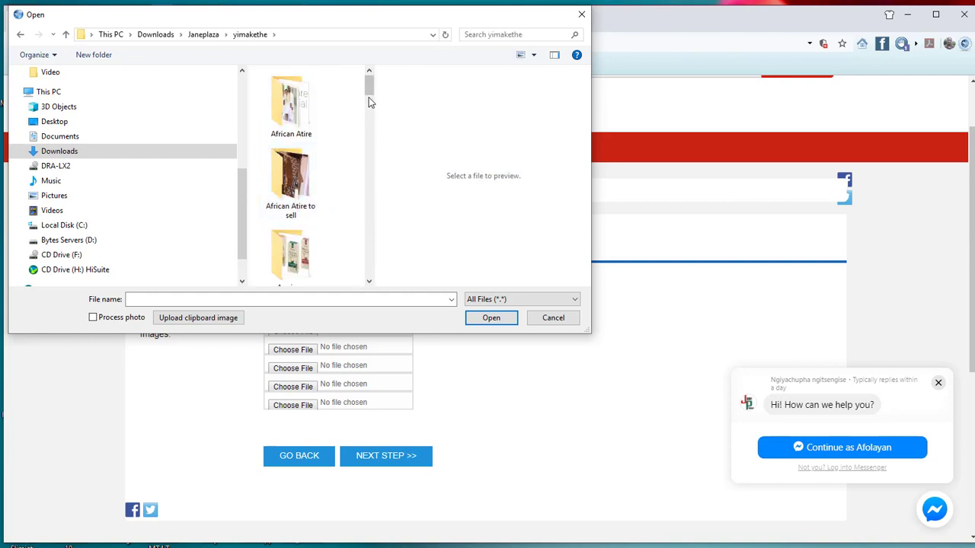
Step: Attach IMG_20190920_141608.jpg from 'to sell', accepting automatic photo shrinking
mouse_move(368, 95)
left_mouse_down()
mouse_move(368, 128)
mouse_move(367, 114)
left_mouse_up()
double_click(285, 131)
left_click(300, 161)
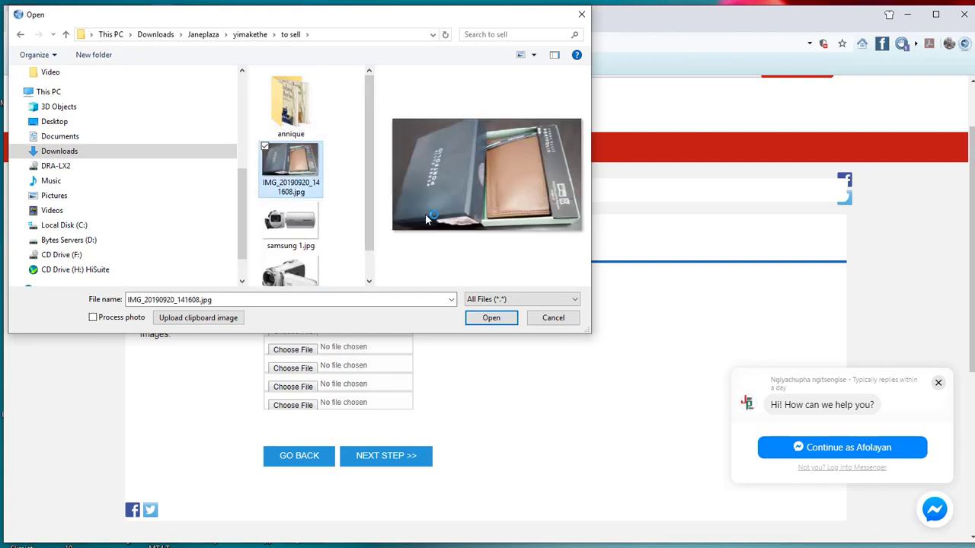
left_click(491, 318)
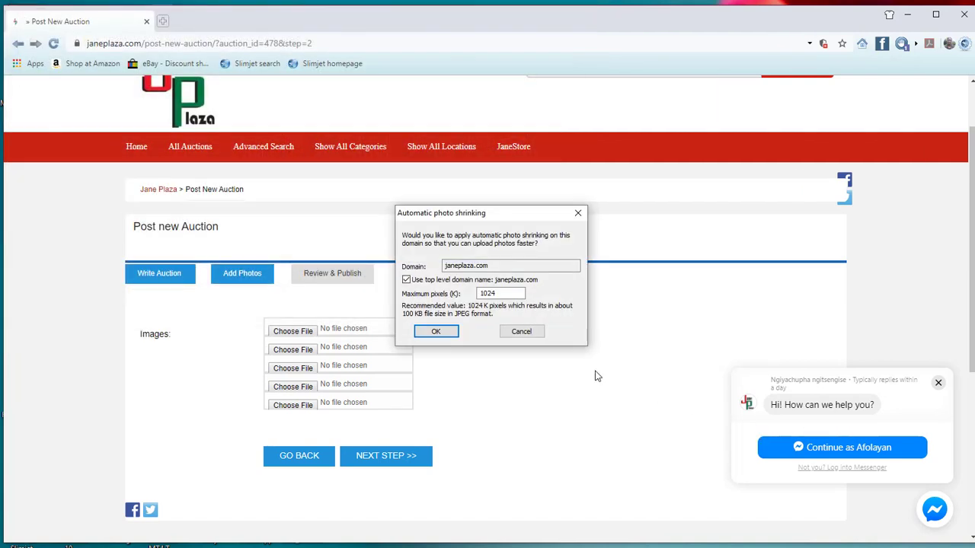
left_click(437, 333)
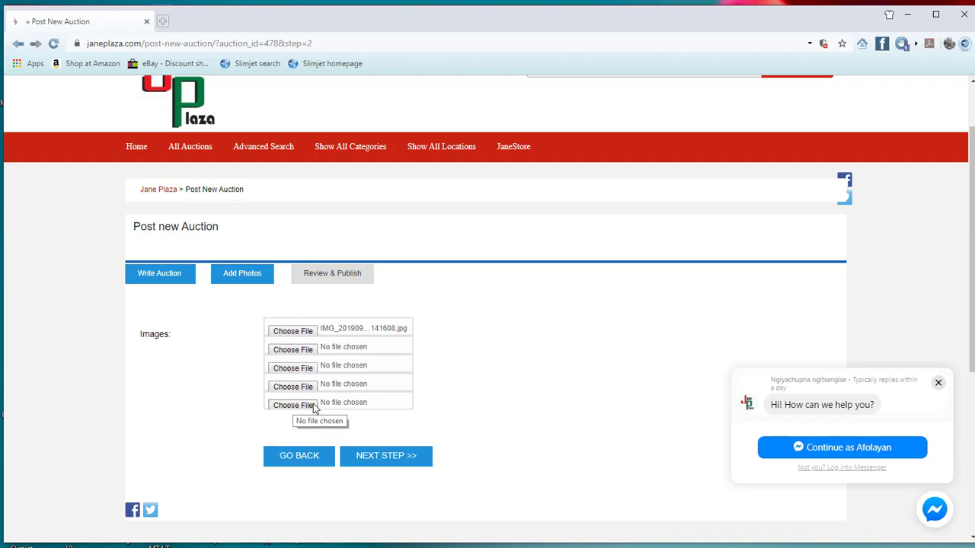
Step: Upload the wallet photo and advance to the Review & Publish step
left_click(386, 464)
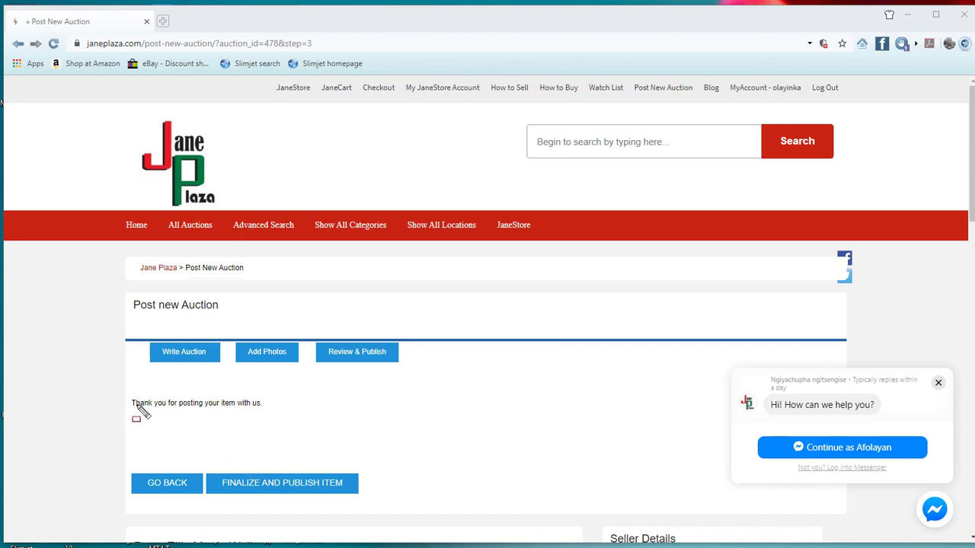
left_click_drag(125, 401, 312, 421)
mouse_move(78, 470)
left_mouse_down()
mouse_move(80, 447)
mouse_move(48, 335)
mouse_move(26, 300)
left_mouse_up()
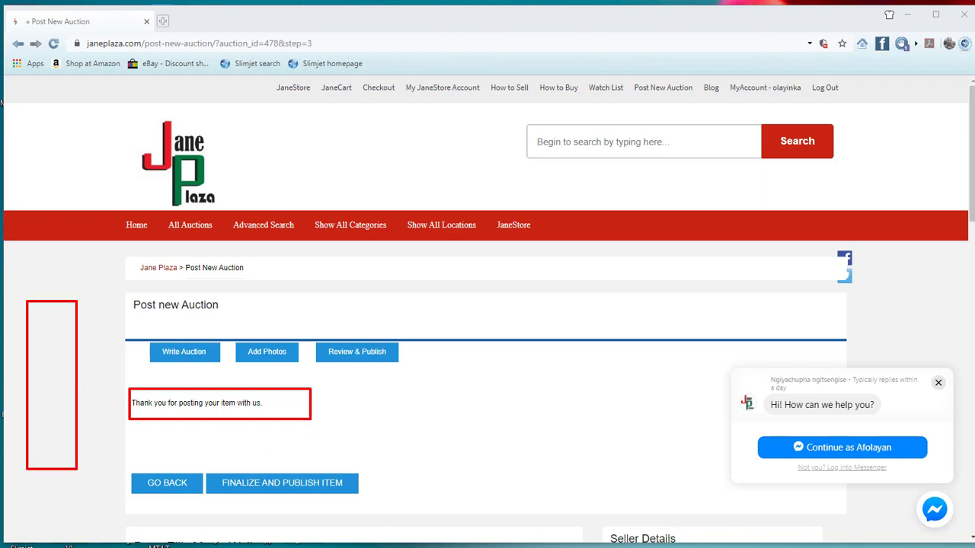
key("Escape")
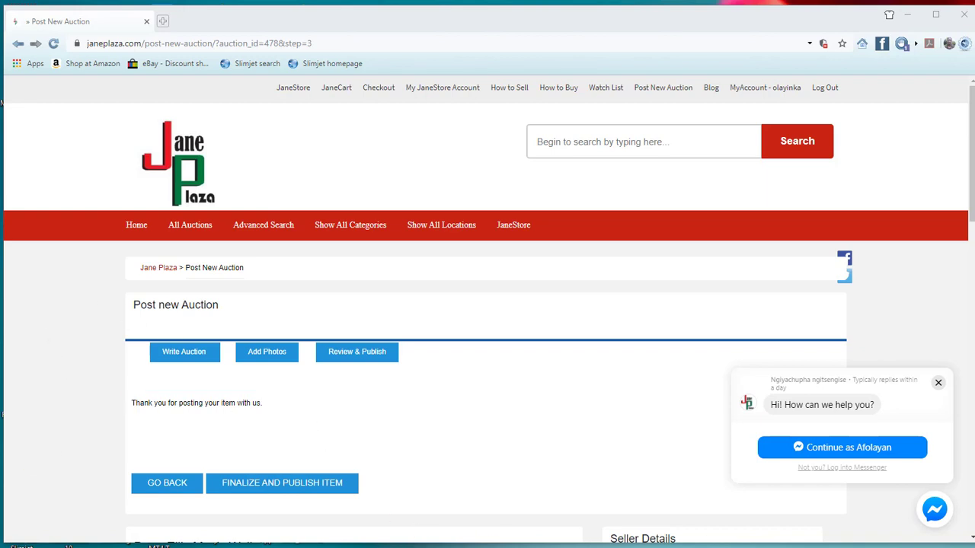
Step: Check the Perry Ellis Men's Wallet preview: photo, 10 items, Buy It Now $51.00
scroll(487, 304, "down", 3)
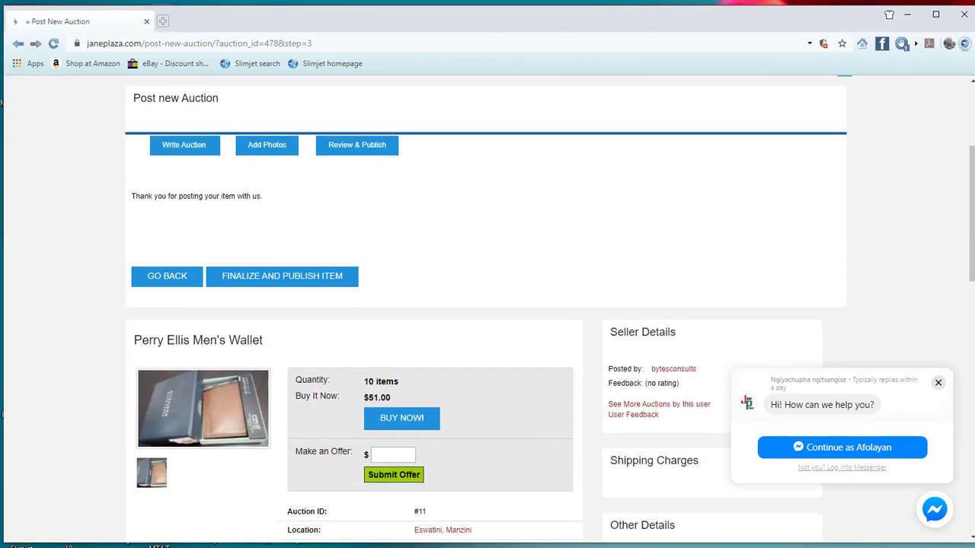
scroll(296, 433, "down", 2)
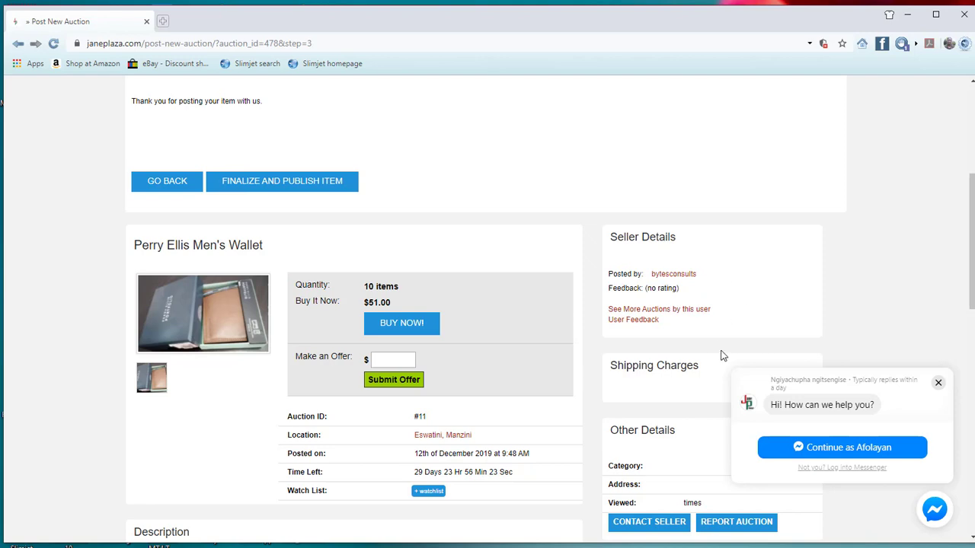
scroll(722, 356, "down", 3)
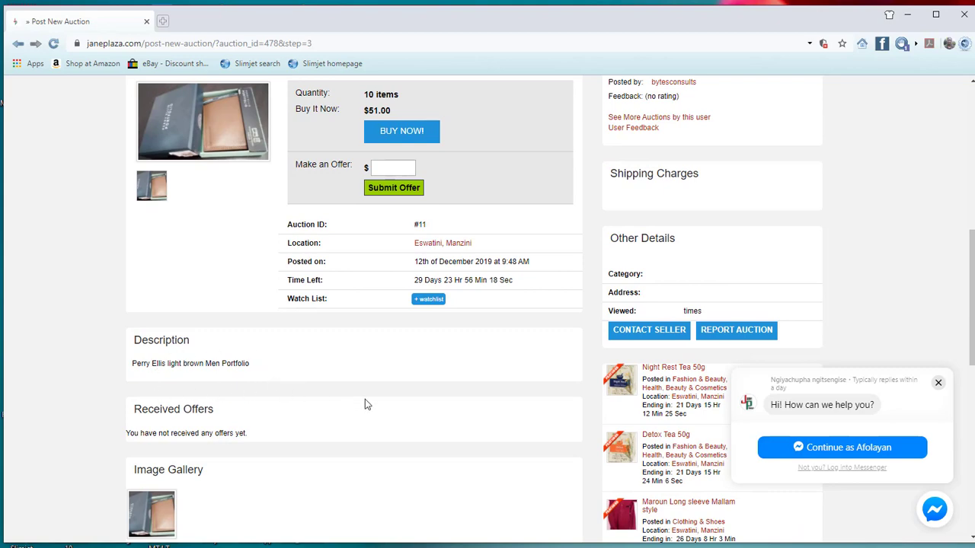
scroll(365, 401, "down", 1)
scroll(365, 402, "up", 1)
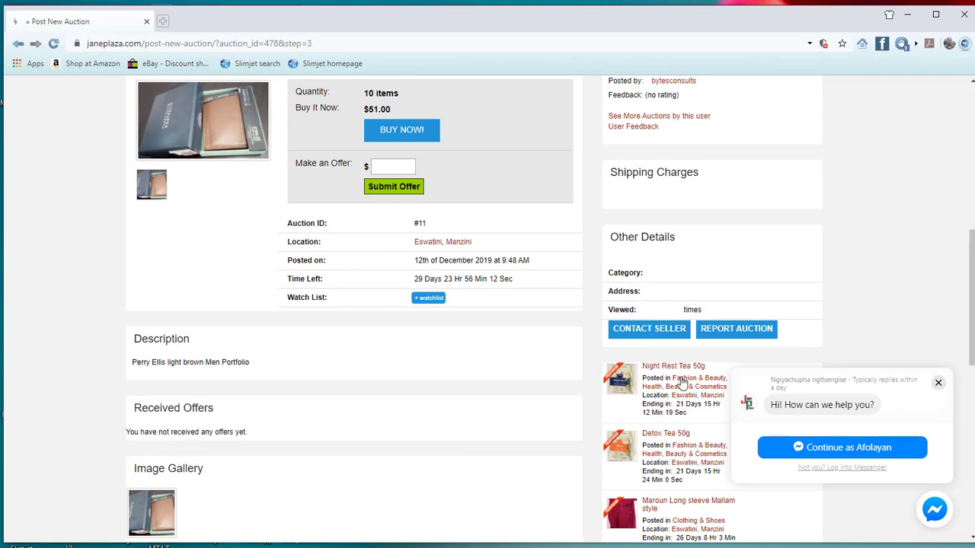
scroll(712, 388, "down", 4)
scroll(736, 397, "up", 7)
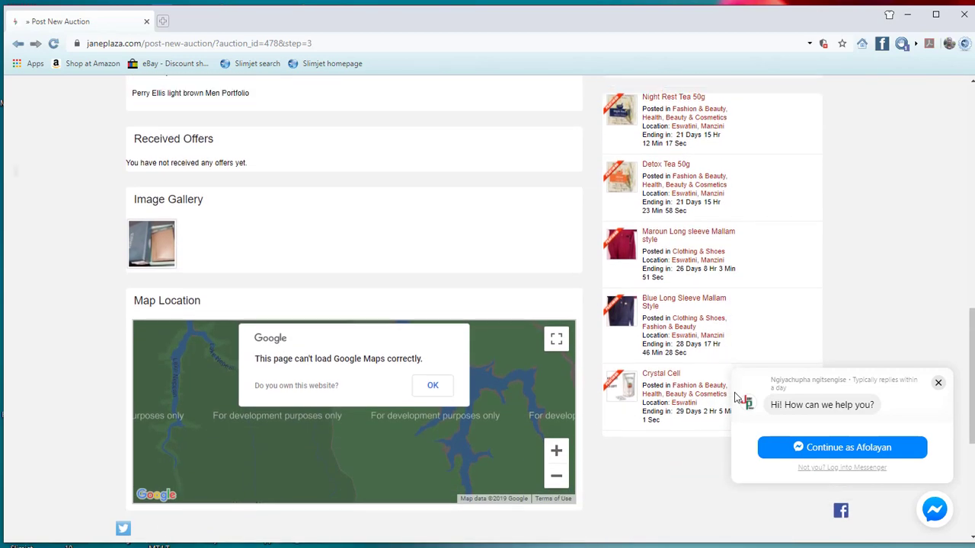
scroll(736, 398, "up", 2)
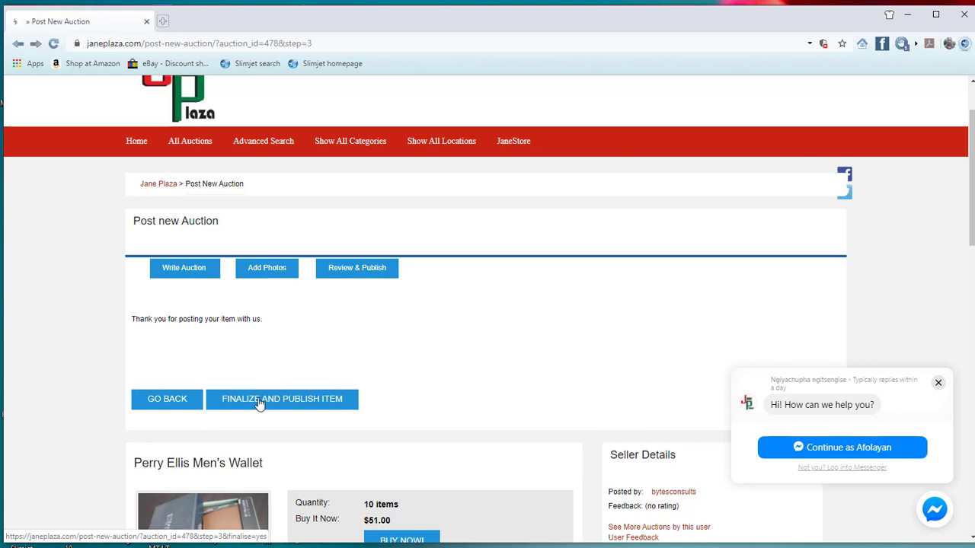
scroll(461, 449, "down", 2)
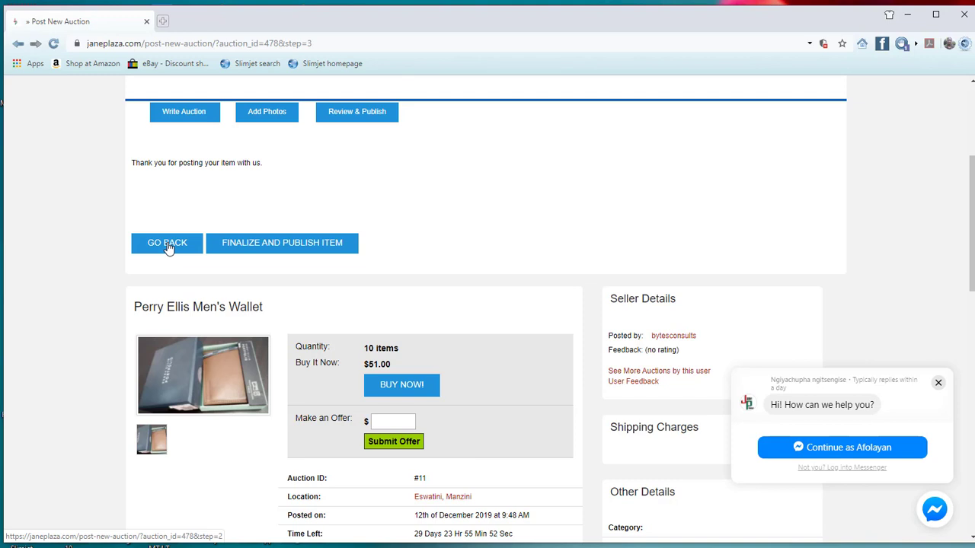
Step: Publish the wallet listing and check the thank-you confirmation showing it as auction #11
left_click(280, 253)
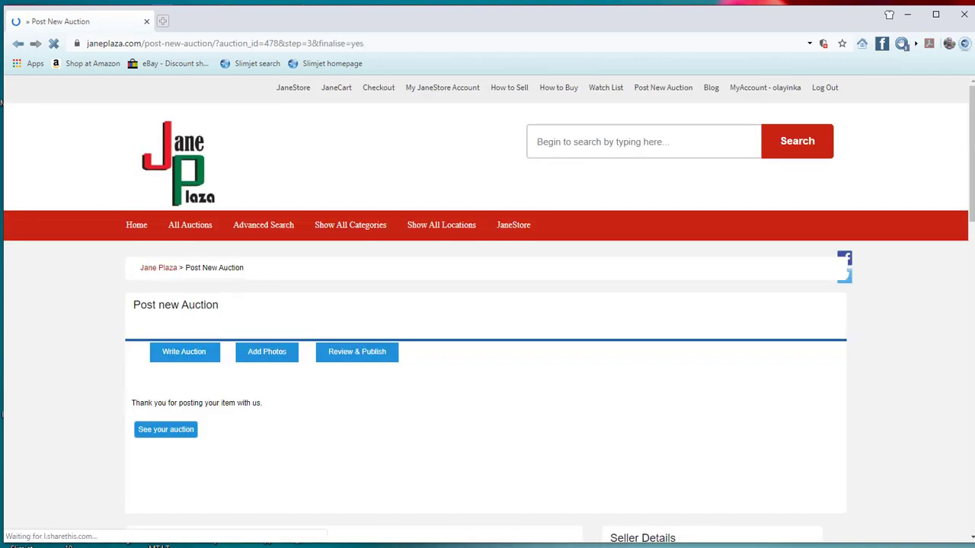
scroll(487, 304, "down", 2)
scroll(487, 304, "down", 3)
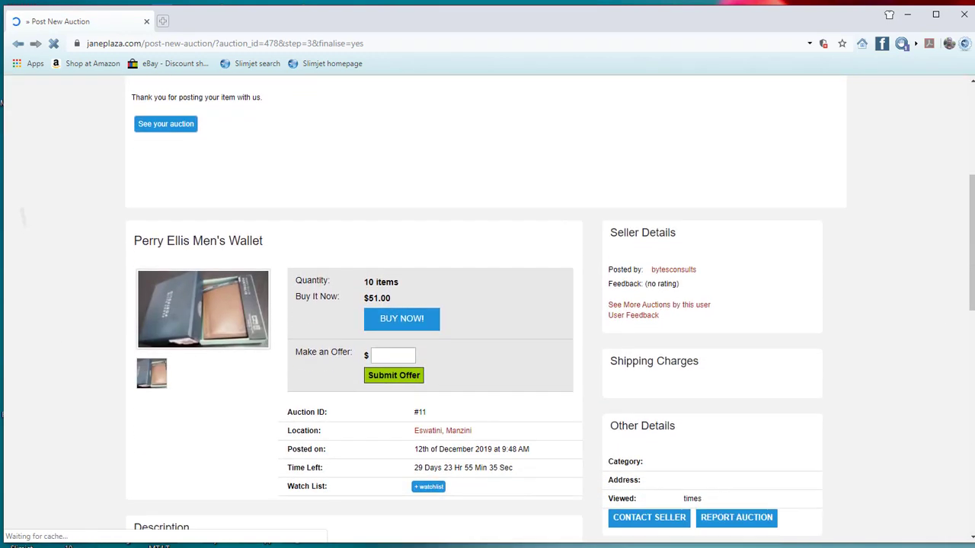
scroll(488, 304, "up", 2)
scroll(487, 304, "up", 1)
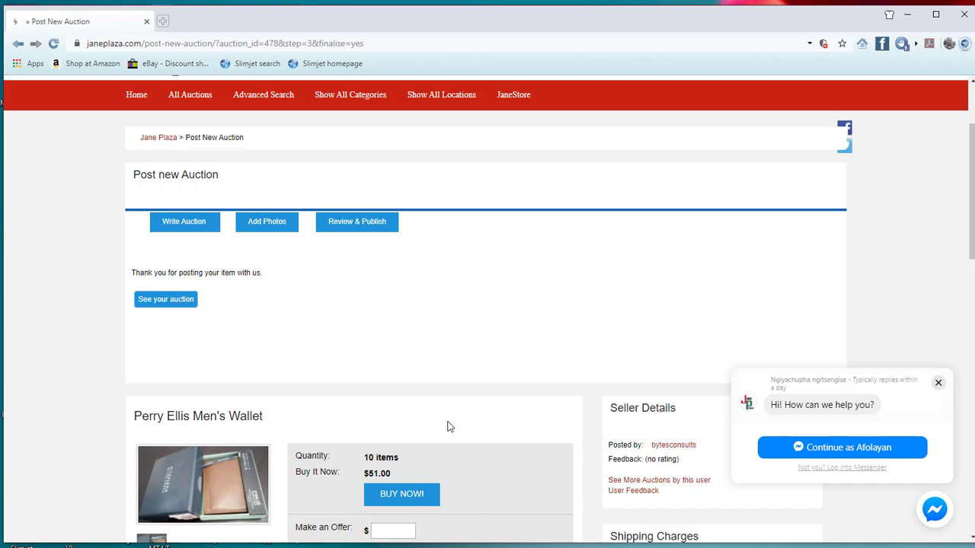
scroll(449, 426, "down", 2)
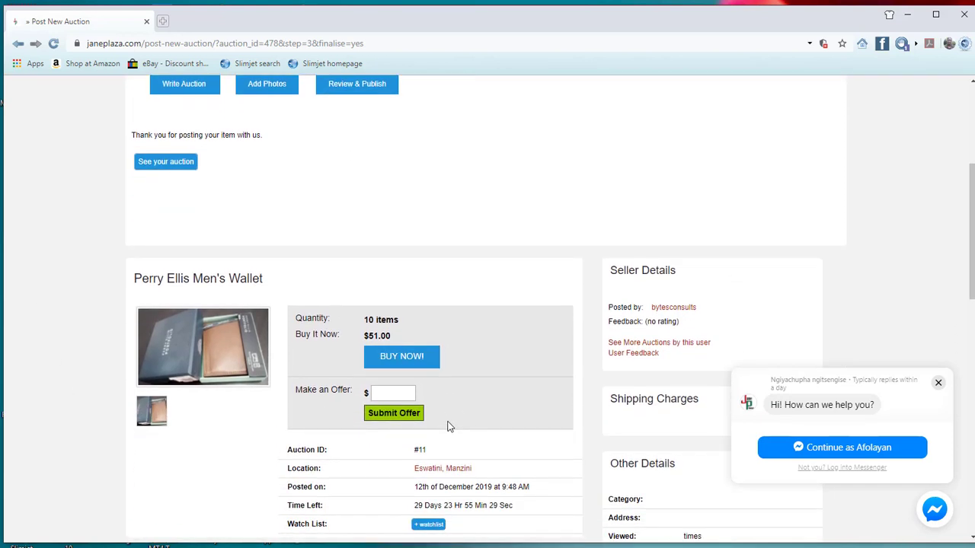
scroll(327, 269, "up", 3)
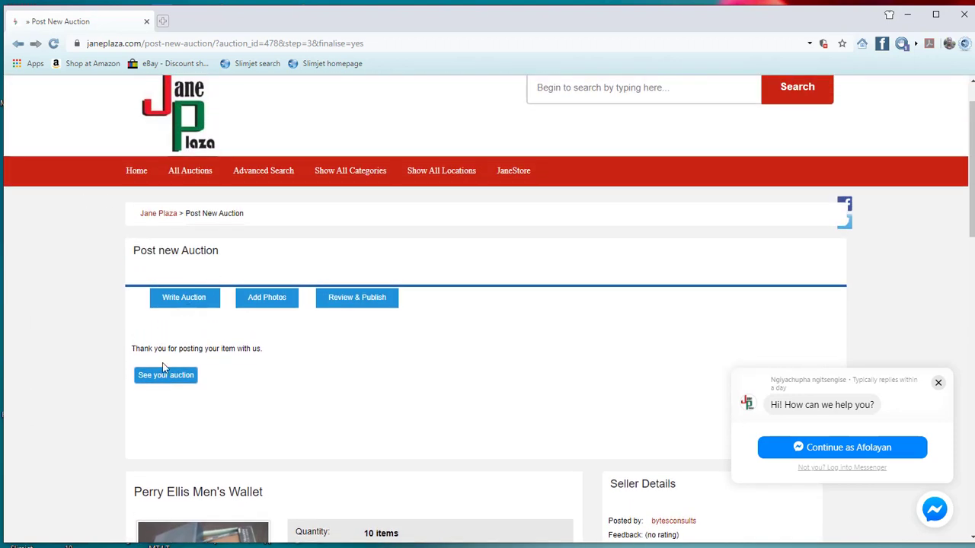
Step: Open and review the live Perry Ellis Men's Wallet auction #478 page priced $51.00
left_click(163, 377)
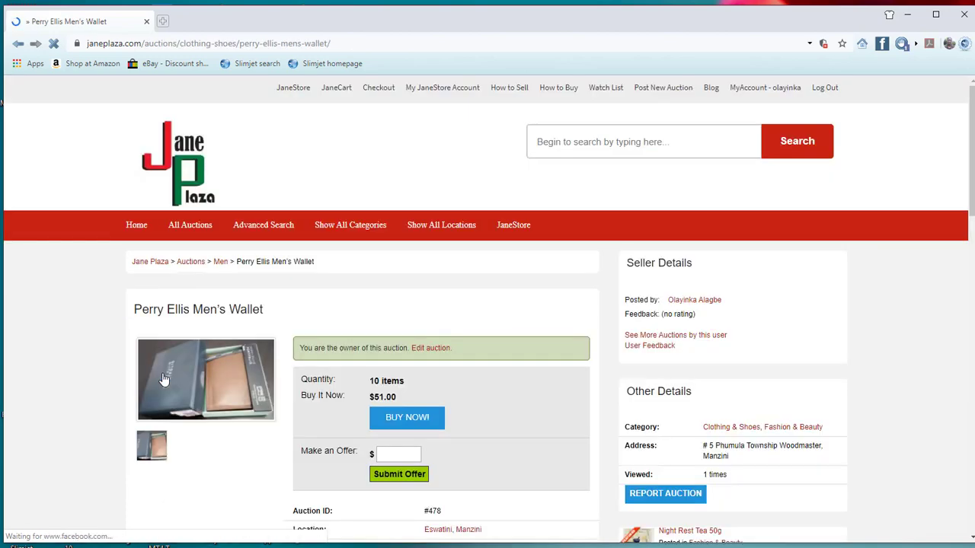
scroll(164, 379, "down", 3)
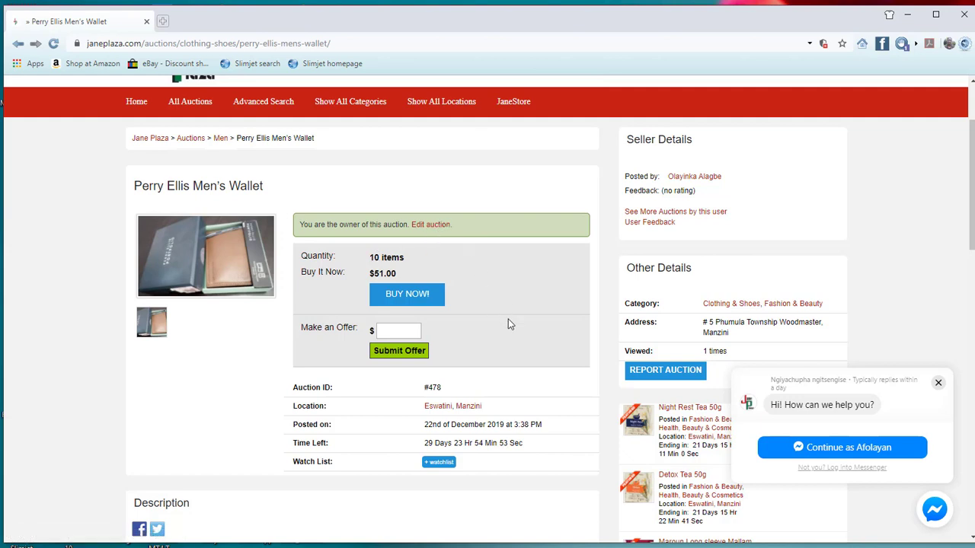
scroll(525, 350, "up", 2)
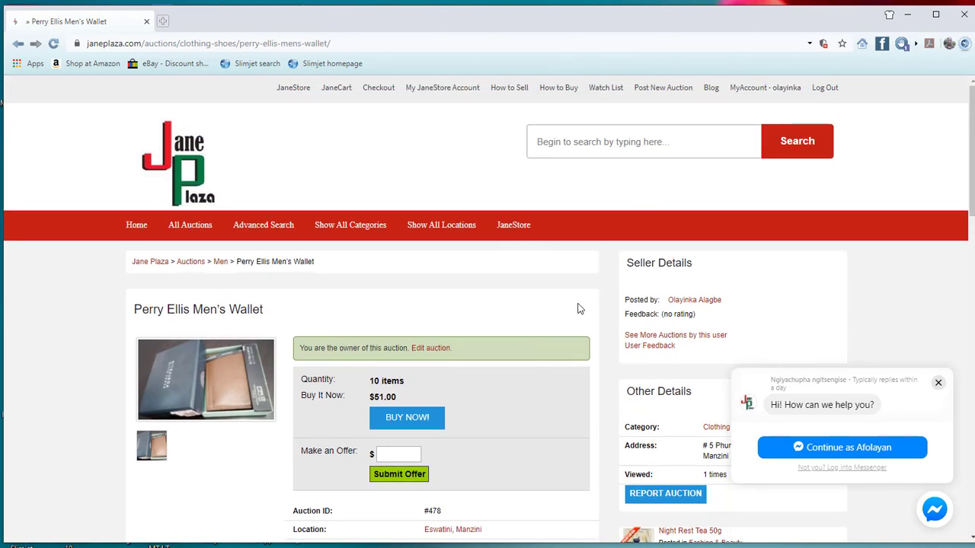
Step: Log out and find the Perry Ellis Men's Wallet at $51.00 in the homepage carousel
left_click(824, 89)
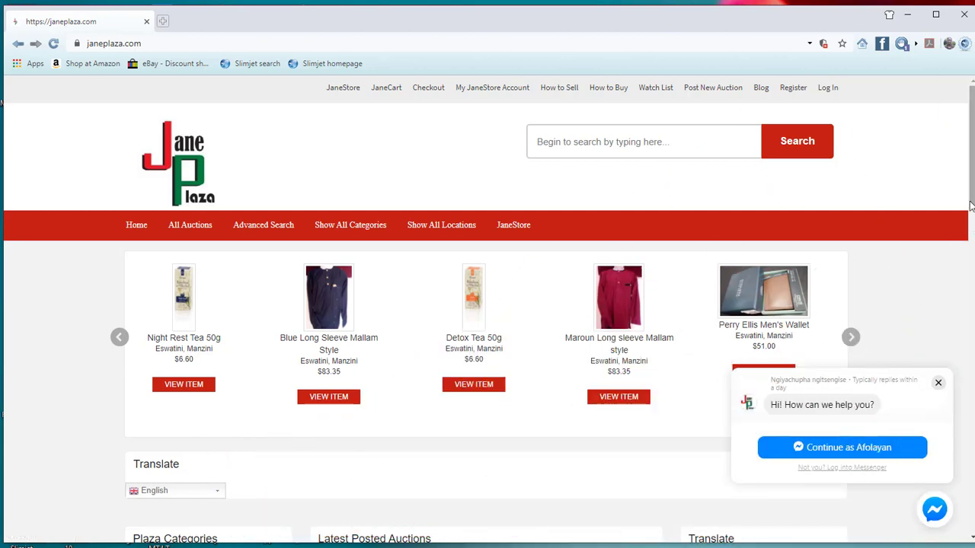
mouse_move(971, 205)
left_mouse_down()
mouse_move(970, 368)
mouse_move(972, 196)
left_mouse_up()
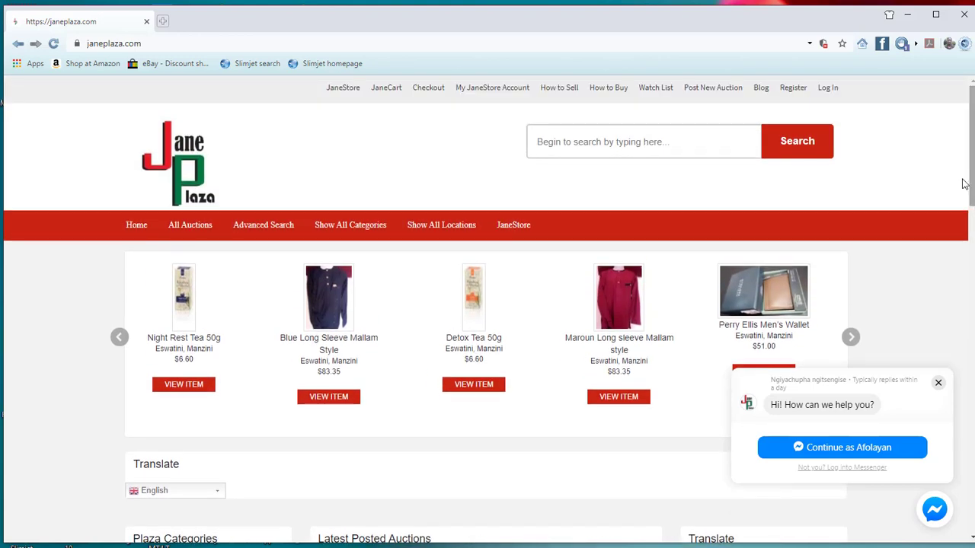